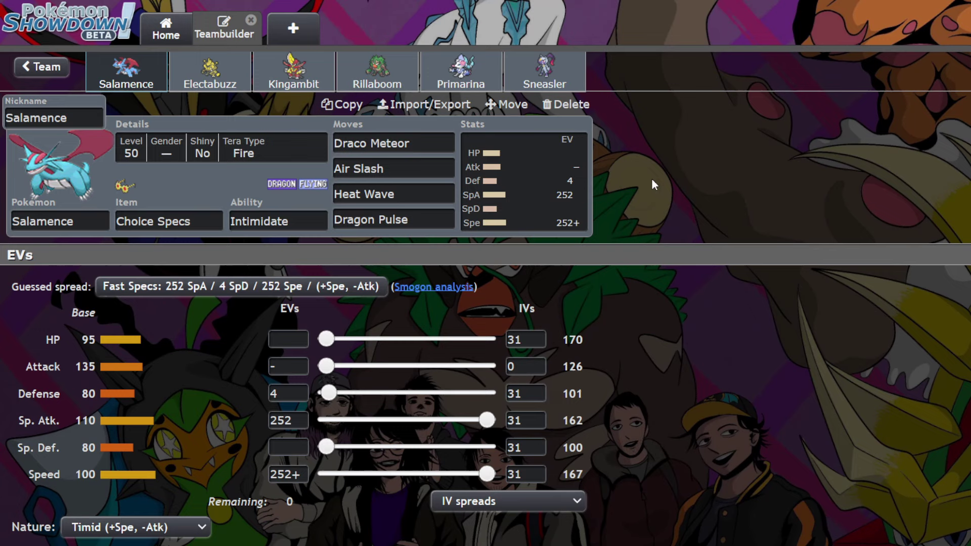
Compare the sets and EV spreads of Salamence and Electabuzz in the team.
left_click(506, 177)
left_click(193, 81)
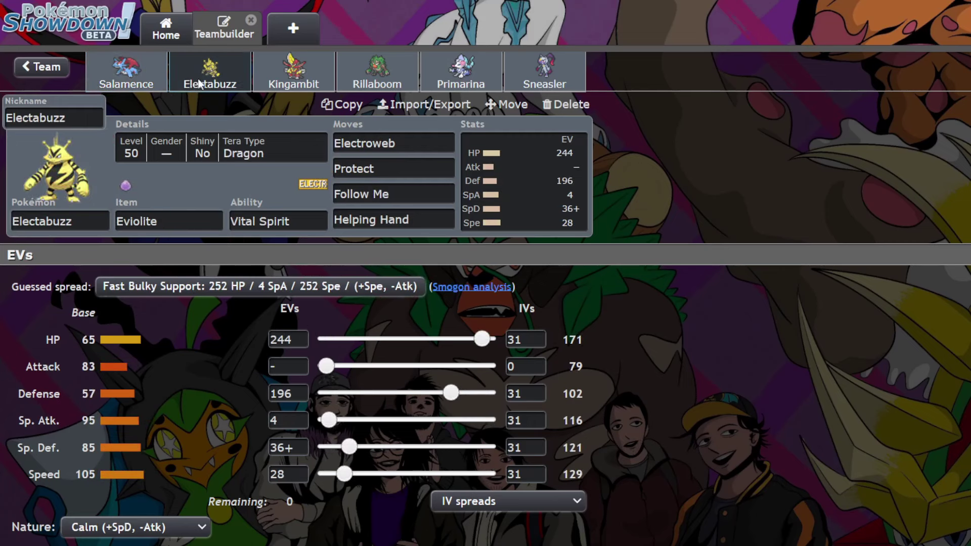
left_click(147, 87)
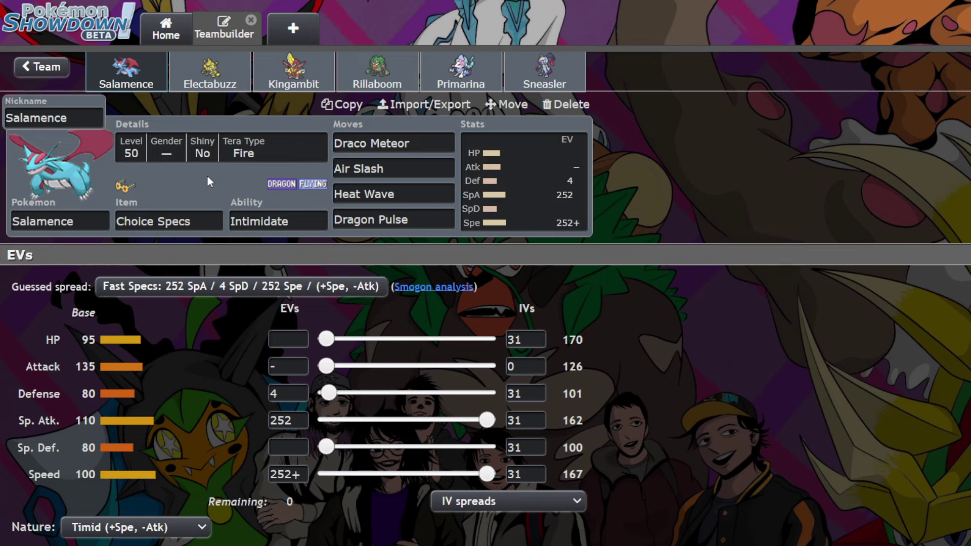
left_click(218, 86)
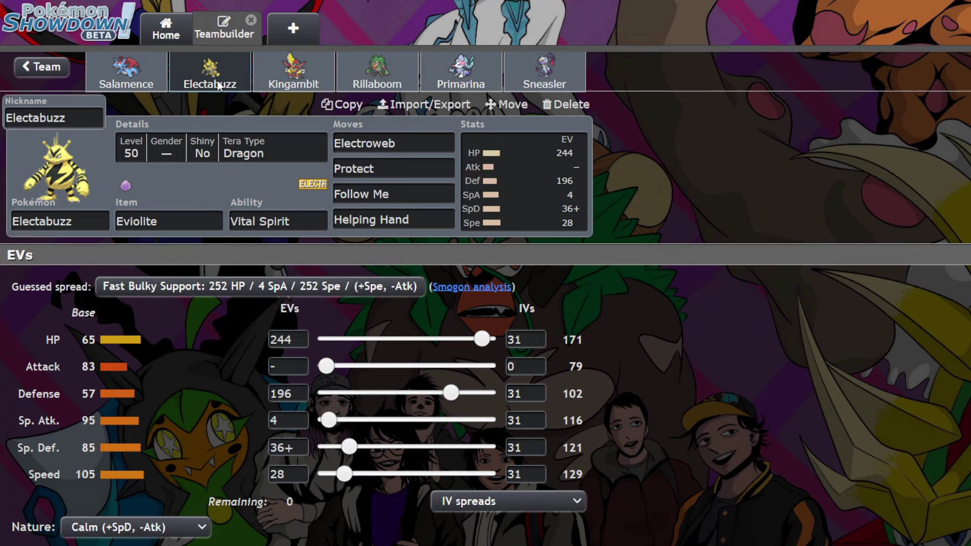
left_click(121, 76)
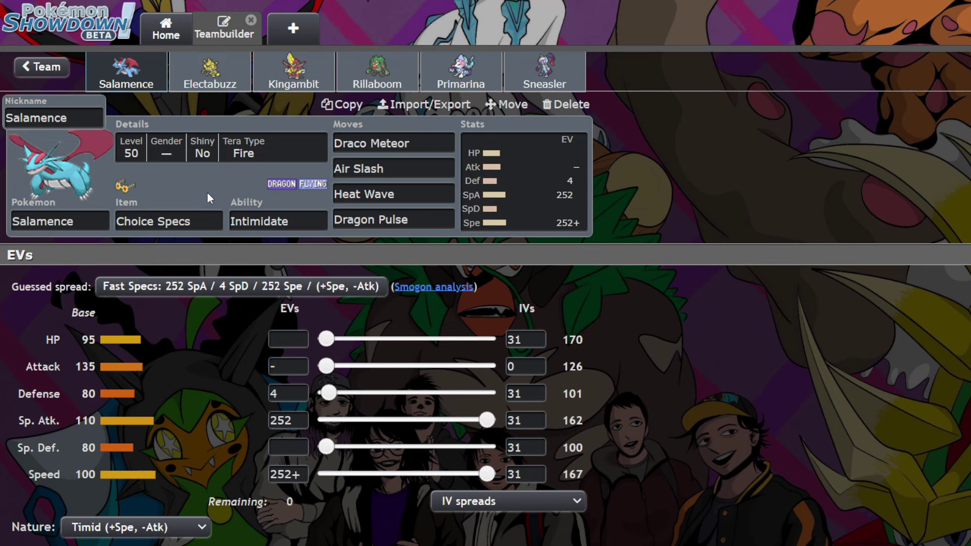
Examine Salamence's Draco Meteor, Dragon Pulse and Air Slash move details along with its EV spread.
left_click(334, 219)
left_click(426, 145)
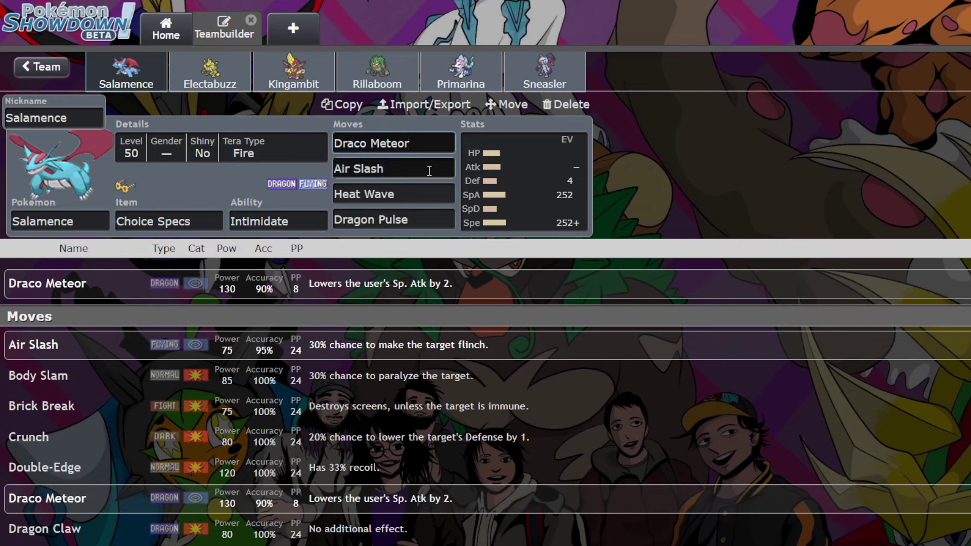
left_click(421, 217)
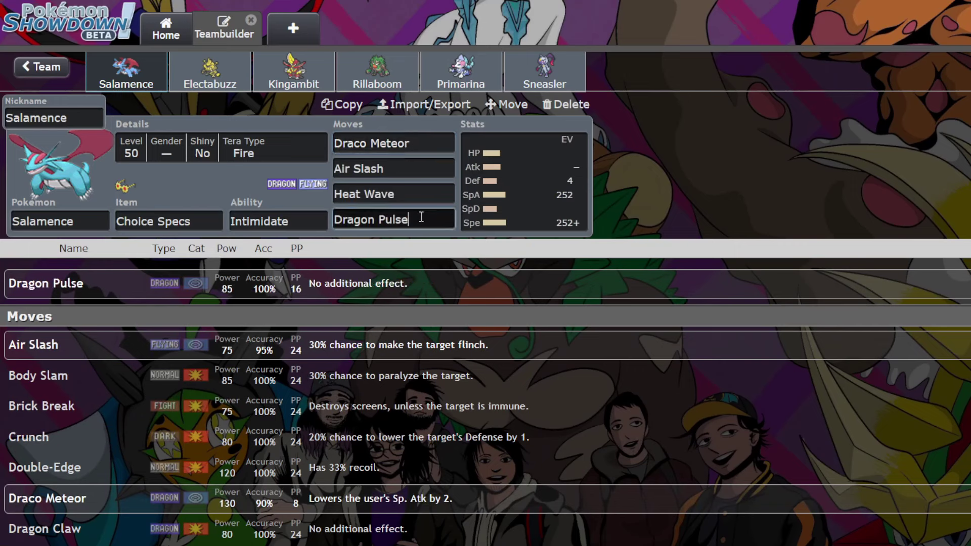
left_click(398, 172)
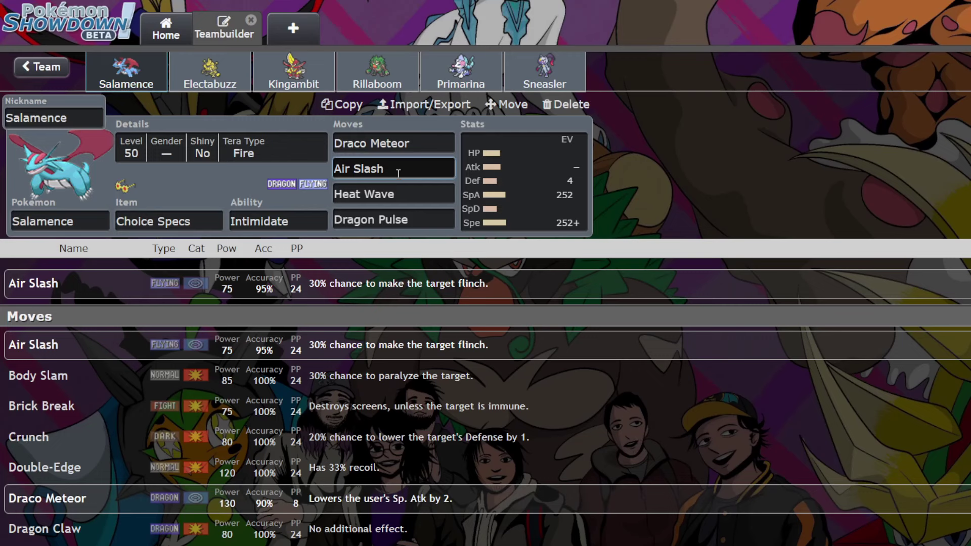
left_click(515, 202)
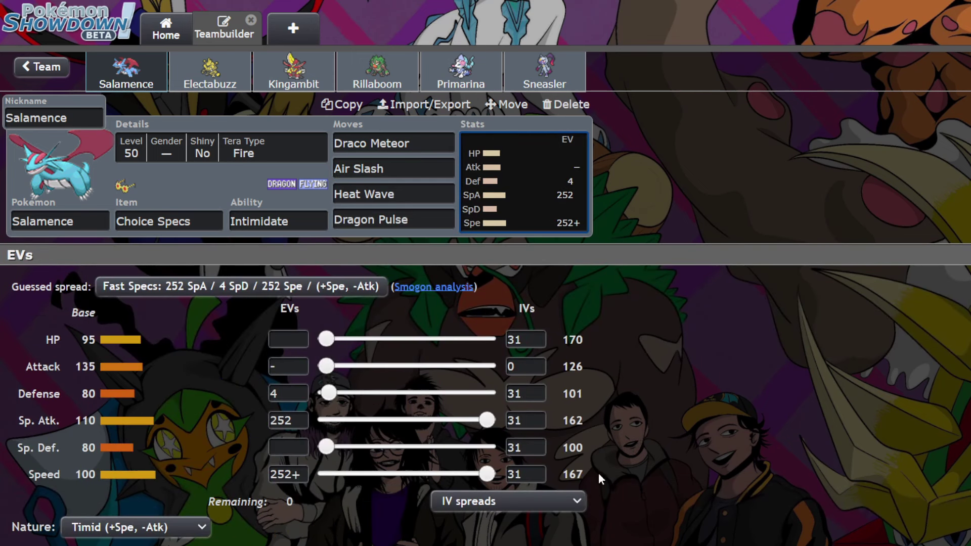
left_click(687, 209)
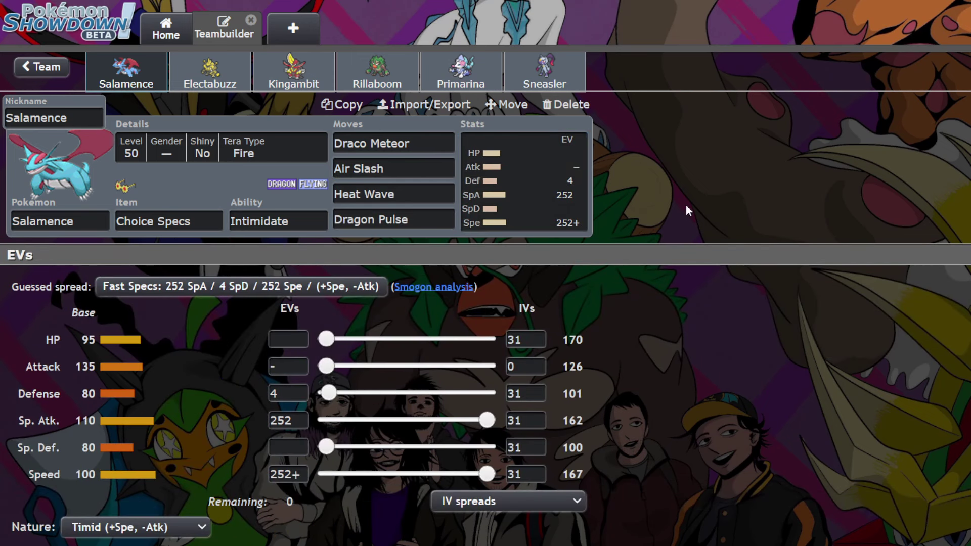
key("Tab")
key("Tab")
key("Tab")
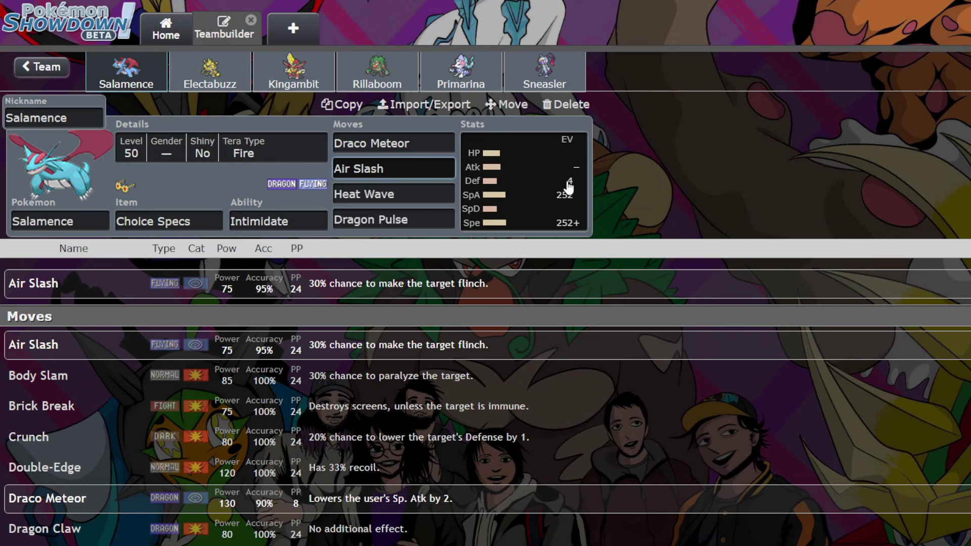
left_click(379, 187)
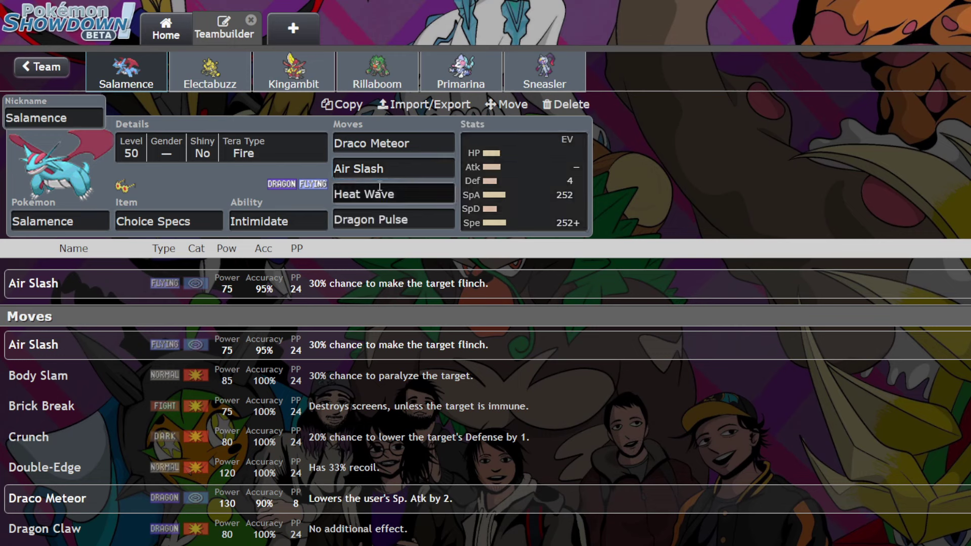
left_click(391, 174)
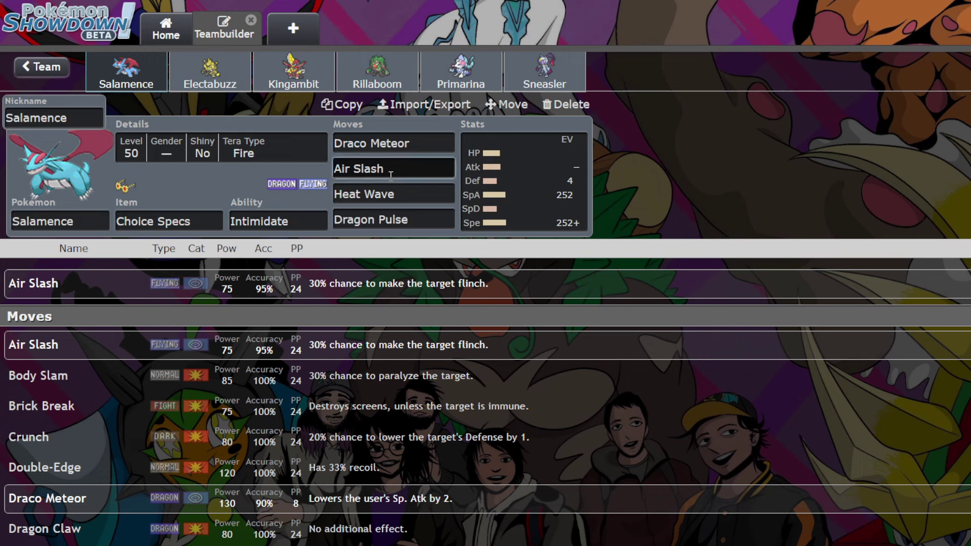
left_click(795, 191)
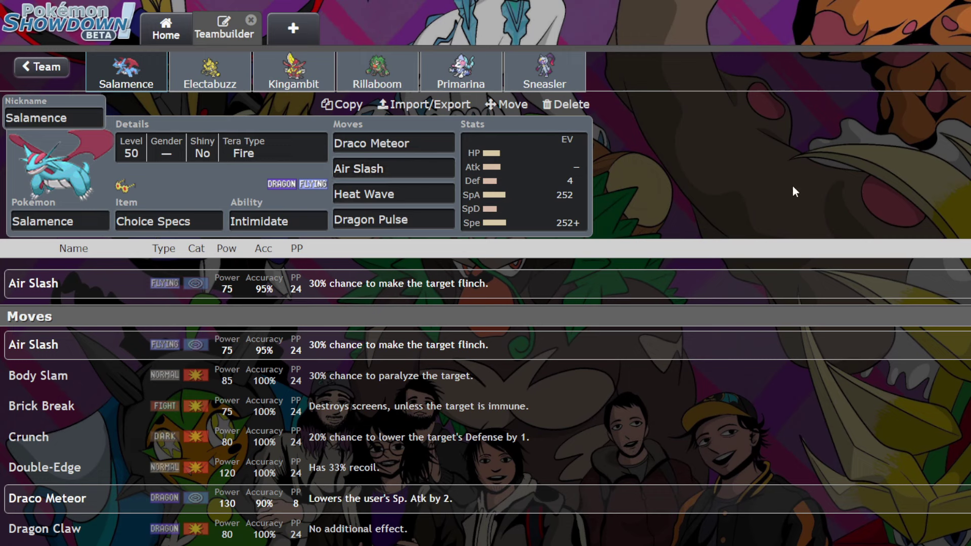
Review the Rillaboom, Kingambit and Electabuzz sets, including the details of Electabuzz's Electroweb and Kingambit's Kowtow Cleave.
left_click(215, 86)
left_click(296, 87)
left_click(374, 76)
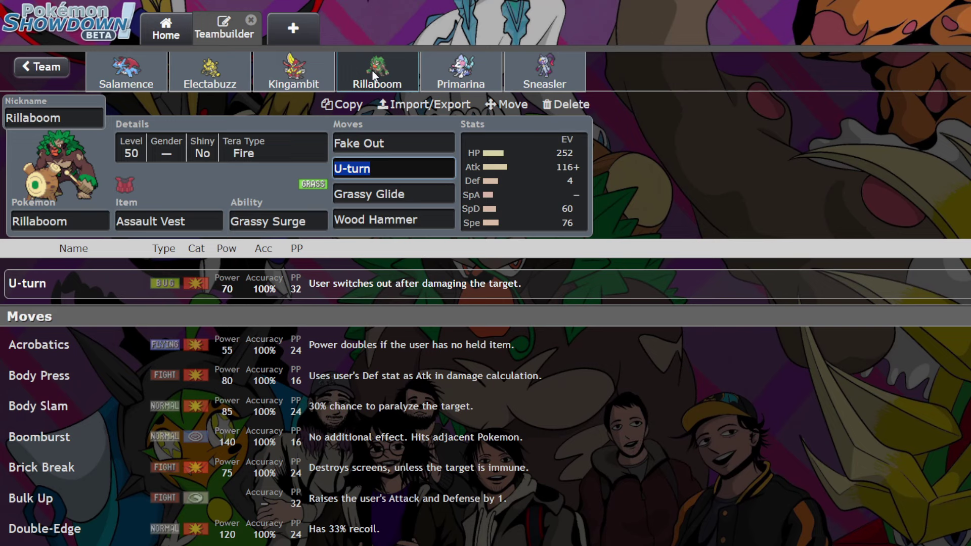
left_click(313, 71)
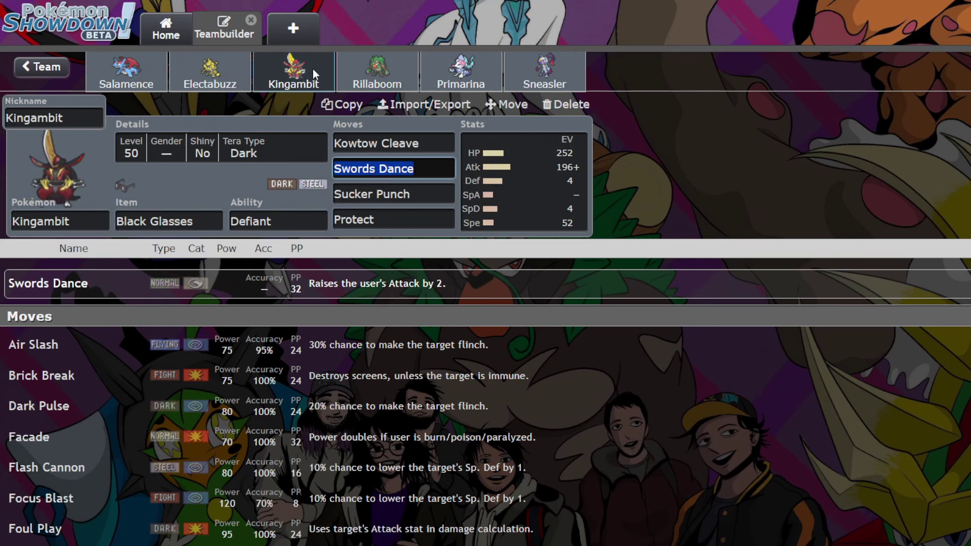
left_click(221, 80)
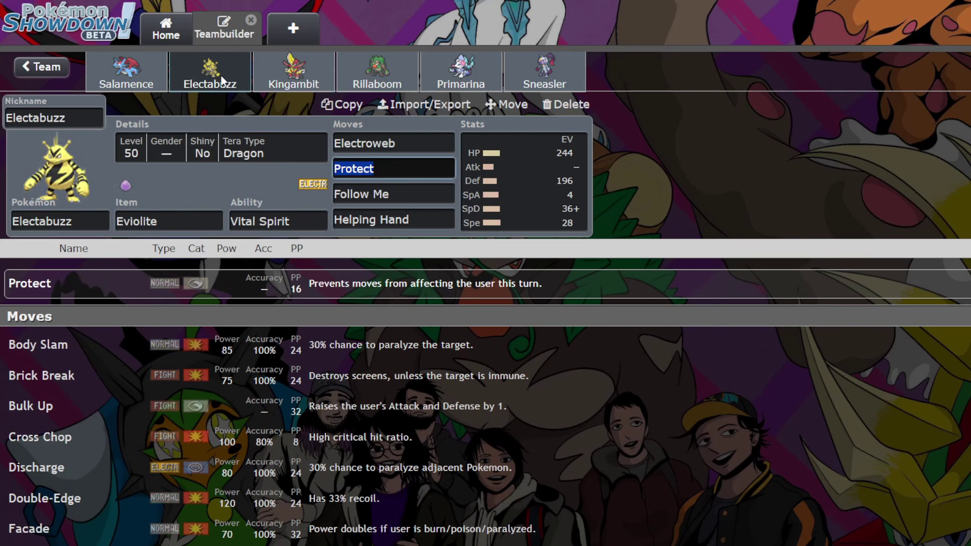
left_click(410, 146)
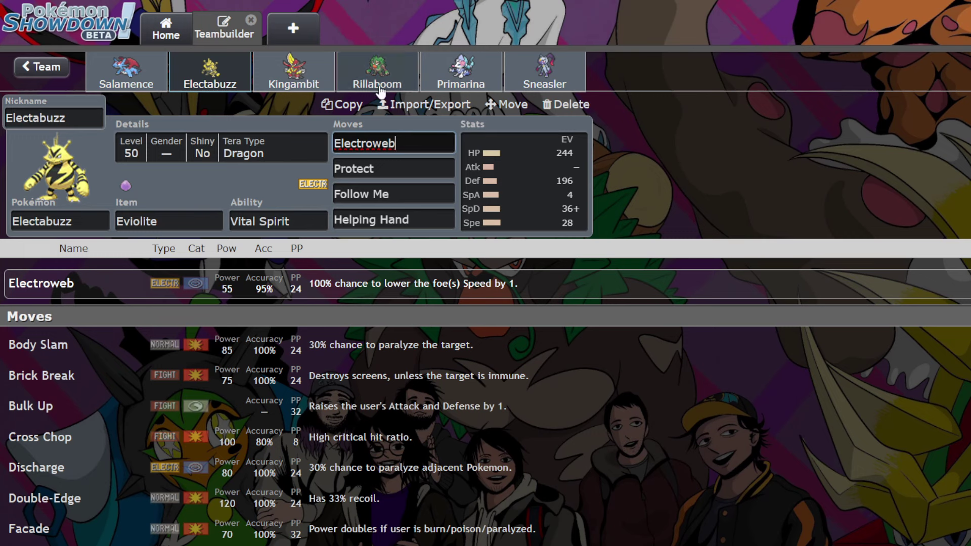
left_click(308, 86)
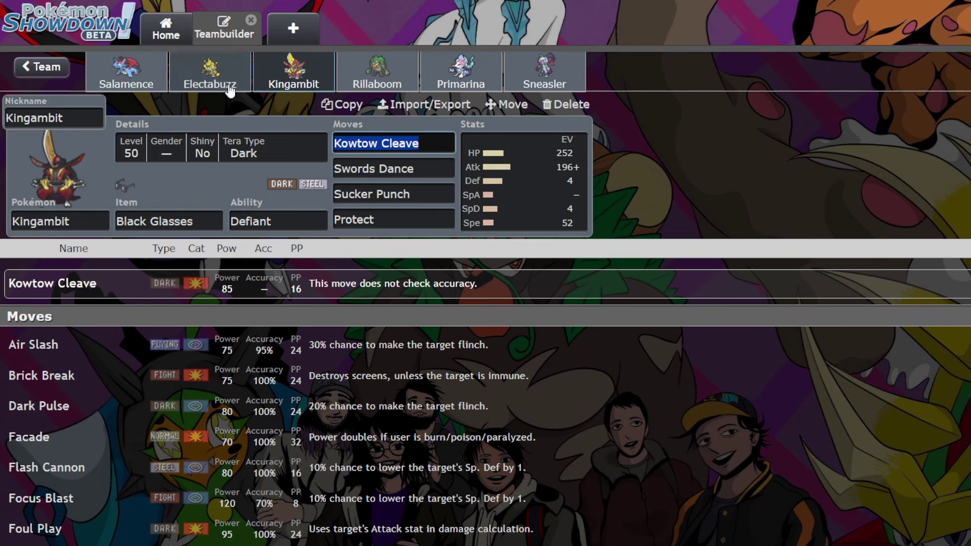
left_click(257, 187)
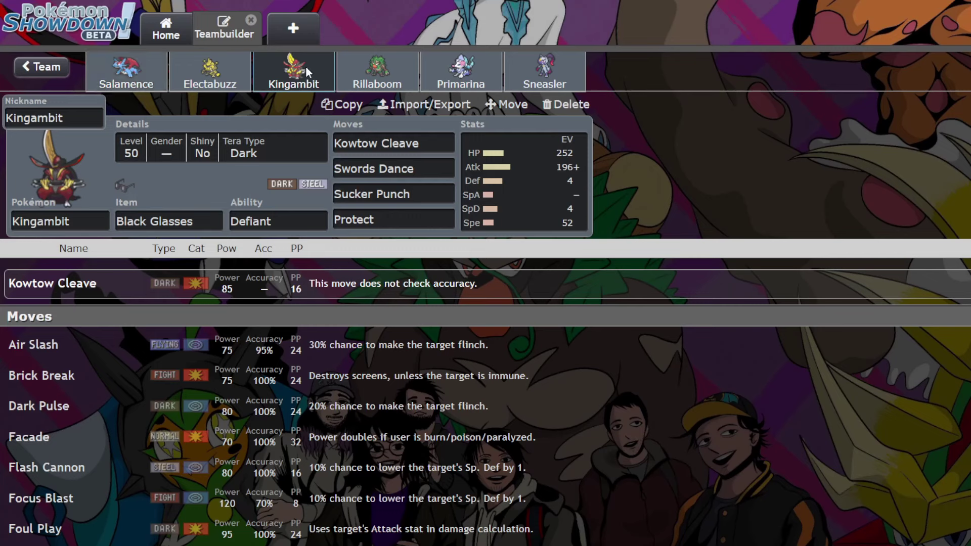
Examine Primarina's set and EV spread and compare them with Salamence's.
left_click(143, 85)
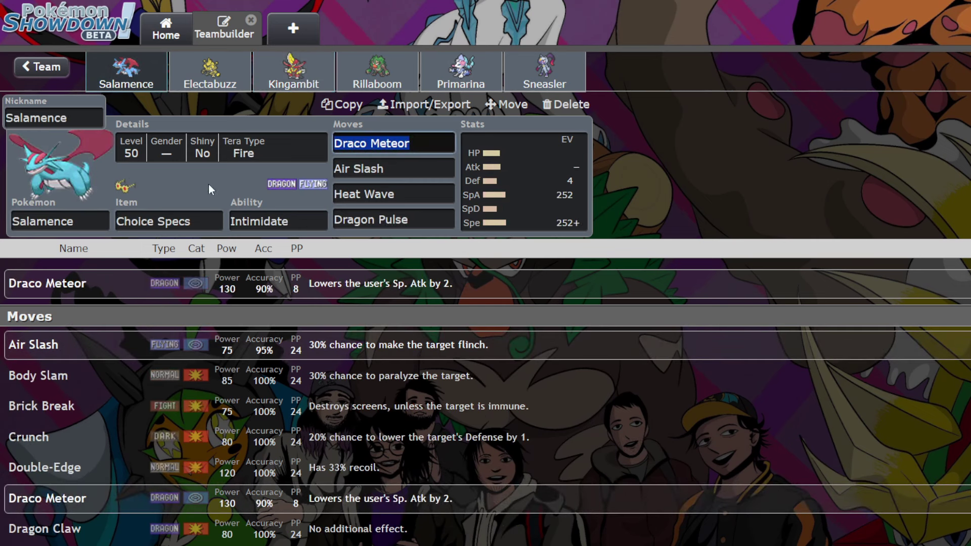
left_click(450, 85)
left_click(642, 190)
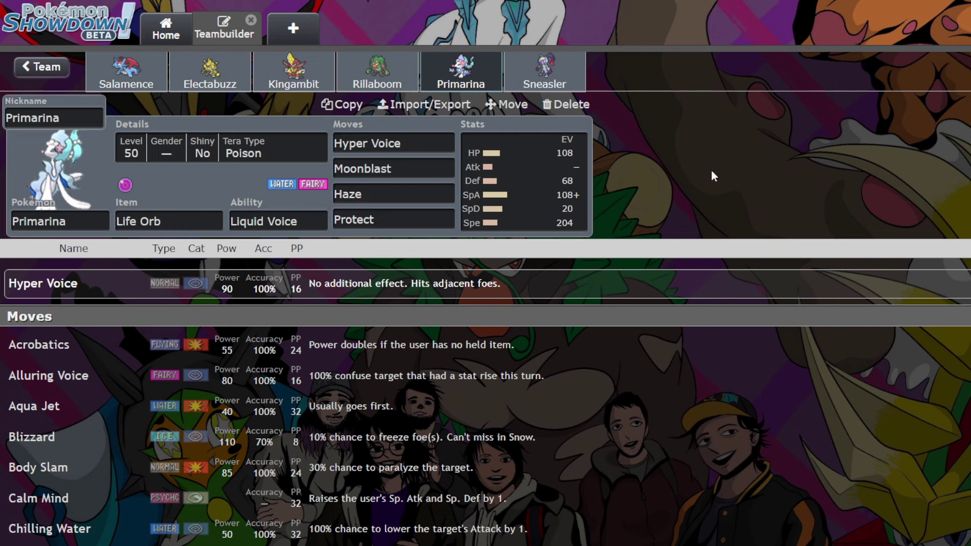
left_click(559, 205)
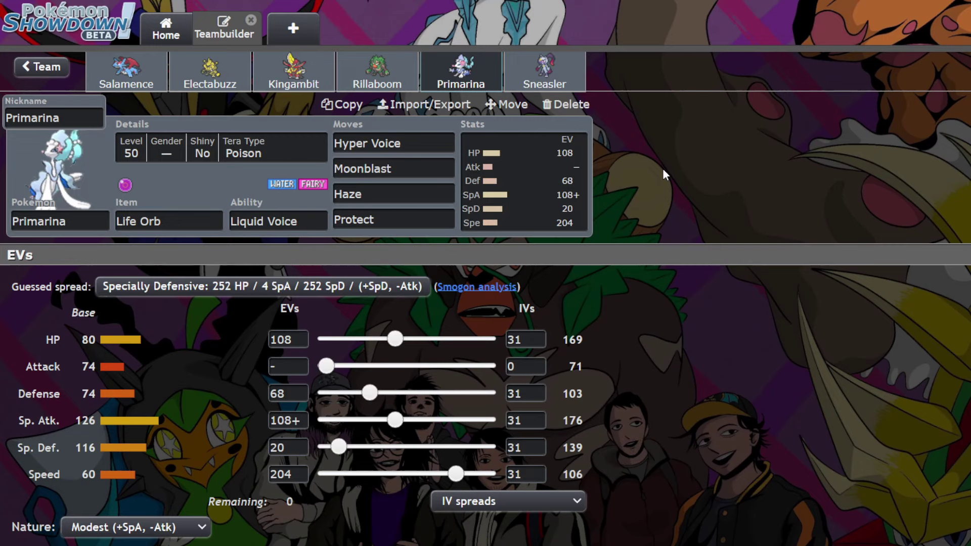
left_click(124, 73)
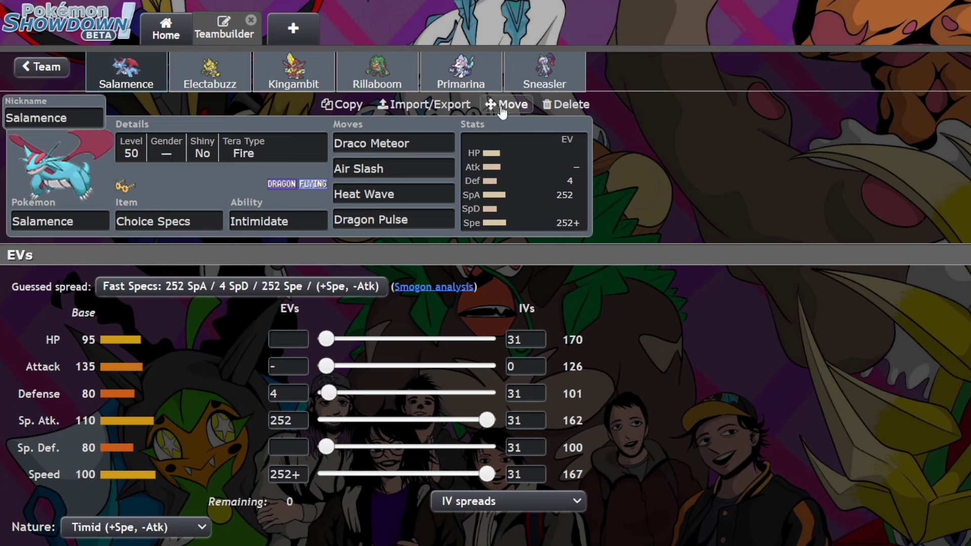
left_click(460, 71)
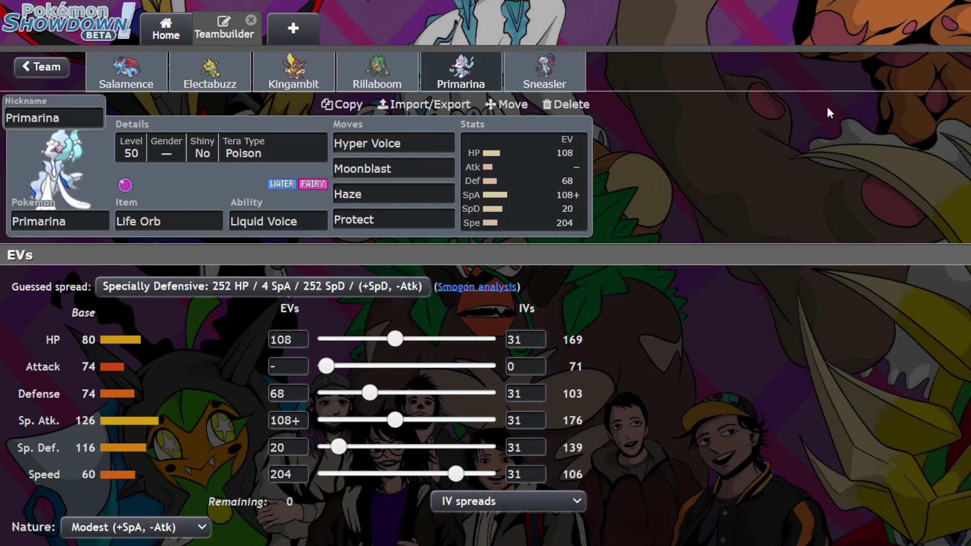
Examine Sneasler's EV spread, its Poison Touch ability and its Fake Out and Dire Claw moves.
left_click(516, 85)
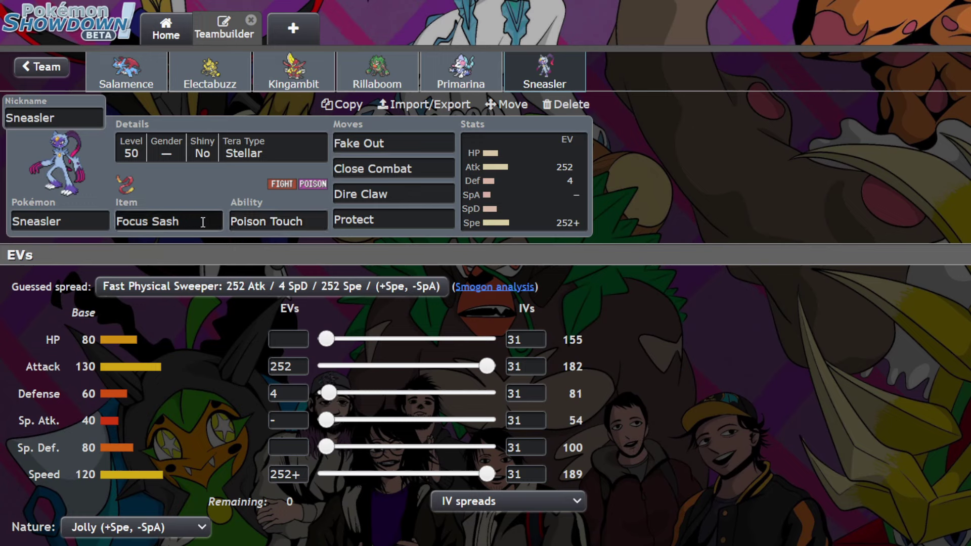
left_click(390, 142)
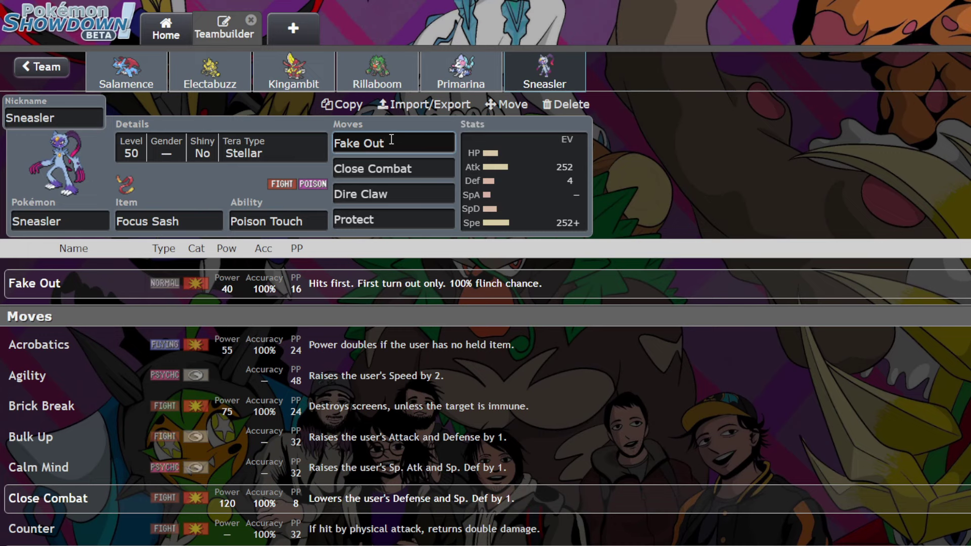
left_click(511, 207)
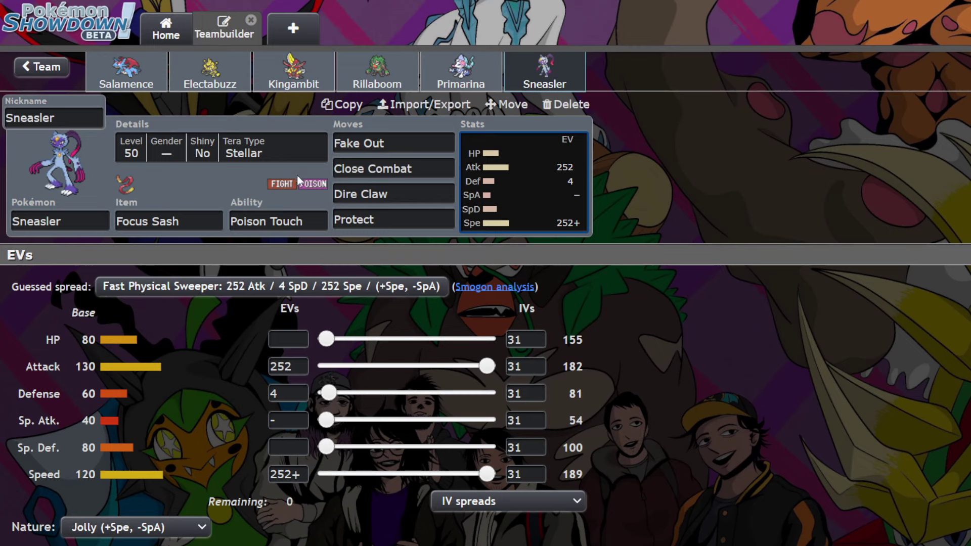
left_click(320, 218)
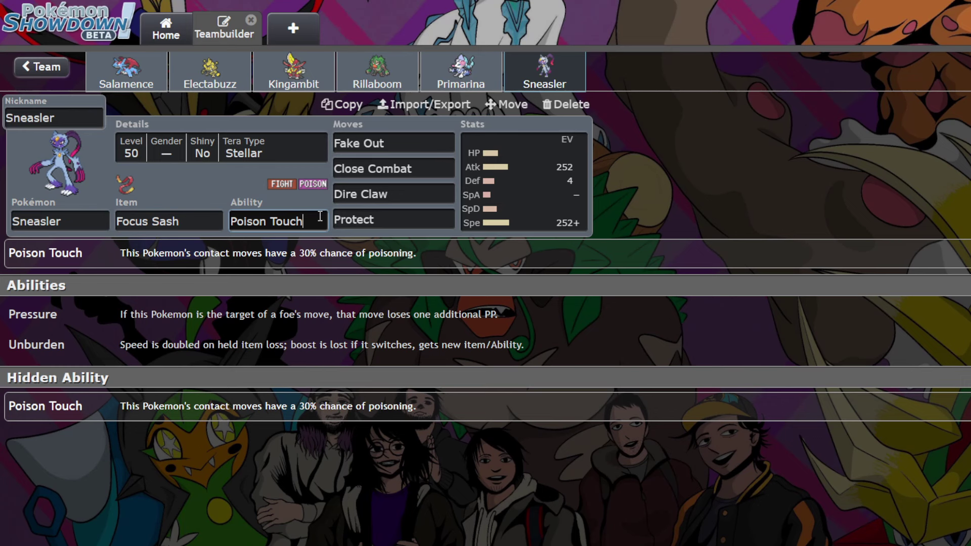
left_click(449, 199)
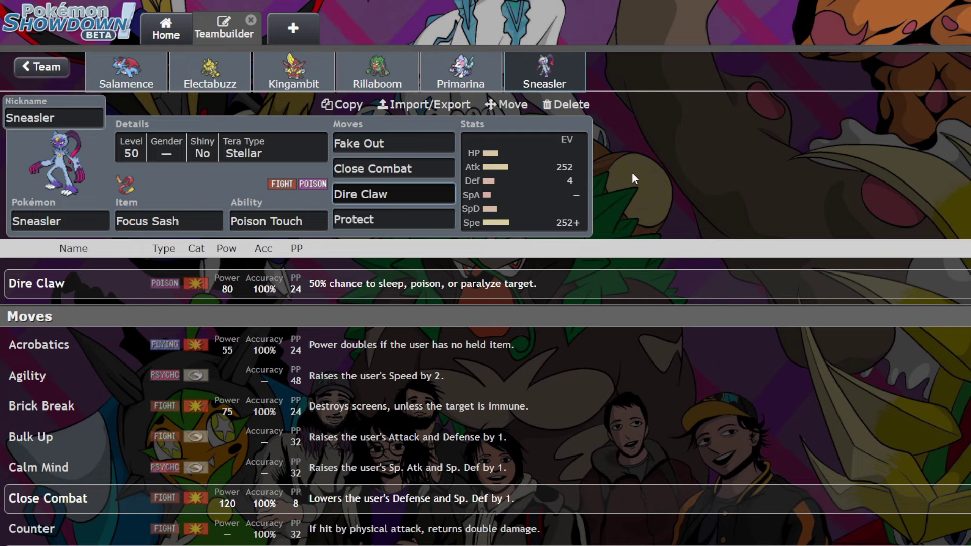
Open the team led by Dragonite and examine its Dragonite, Tatsugiri and Annihilape sets.
left_click(183, 207)
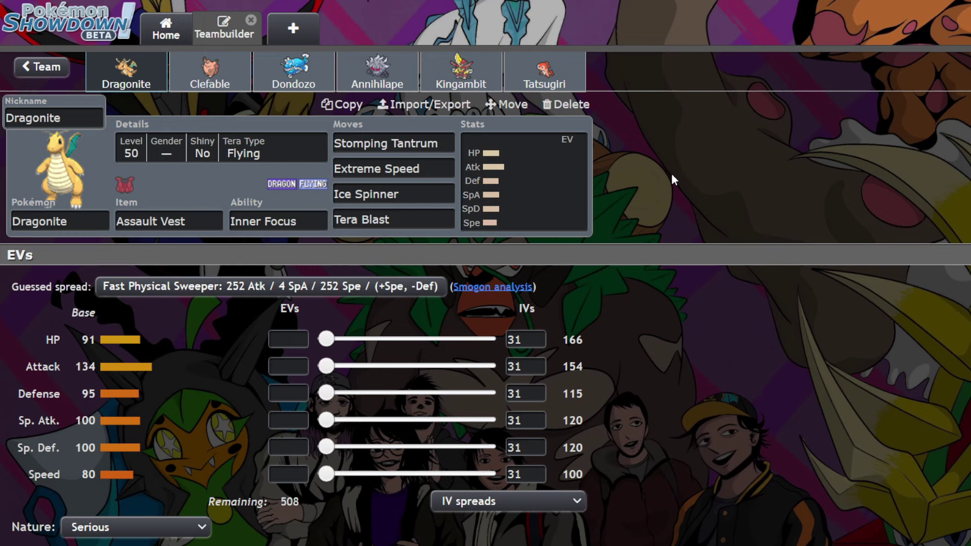
left_click(293, 74)
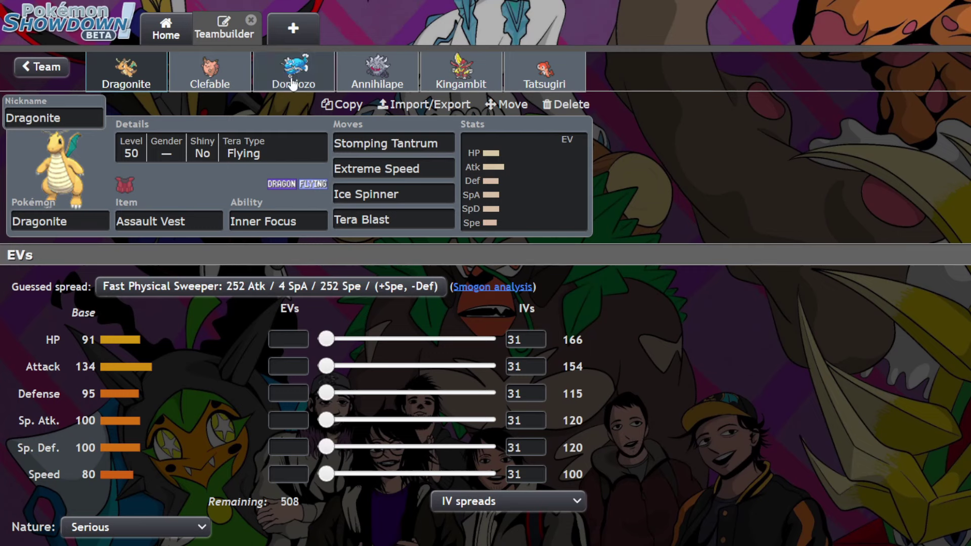
left_click(549, 79)
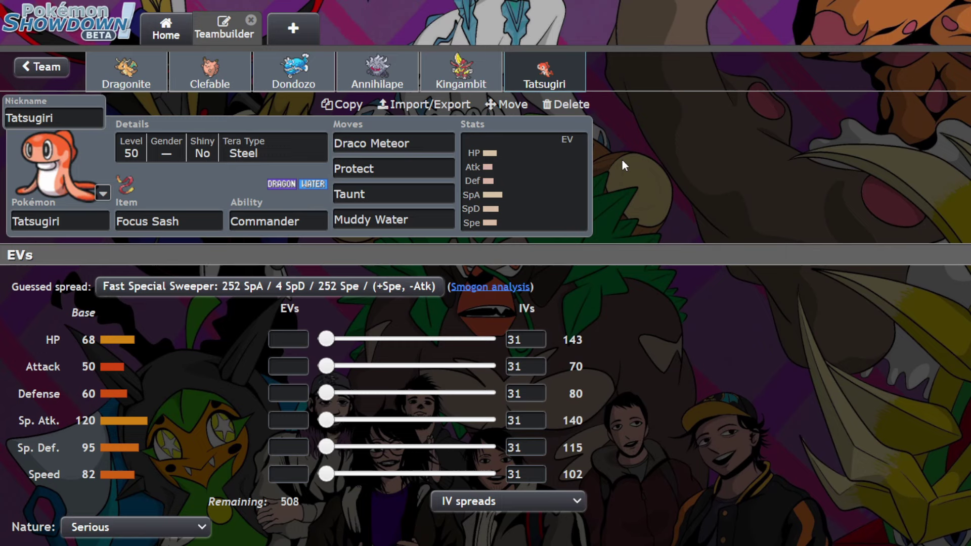
left_click(373, 83)
left_click(144, 63)
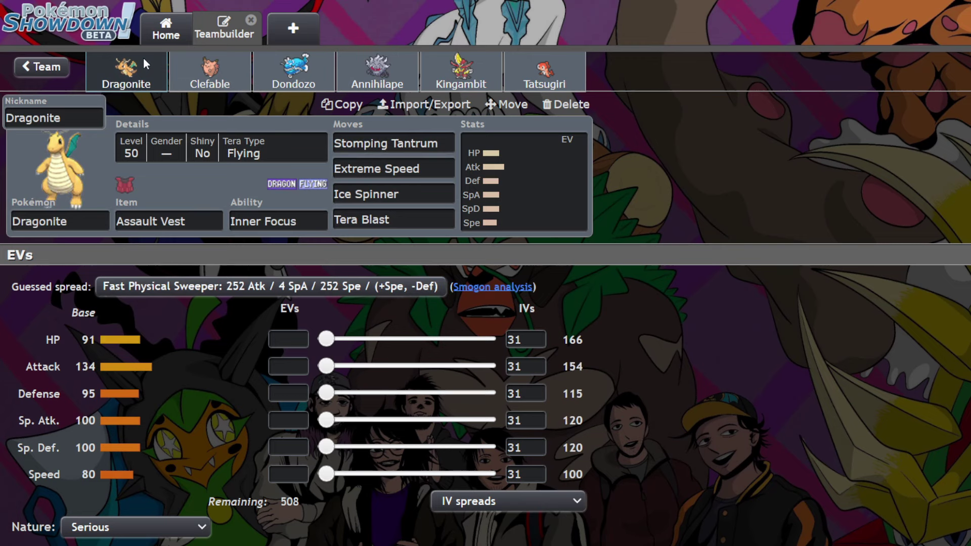
left_click(350, 77)
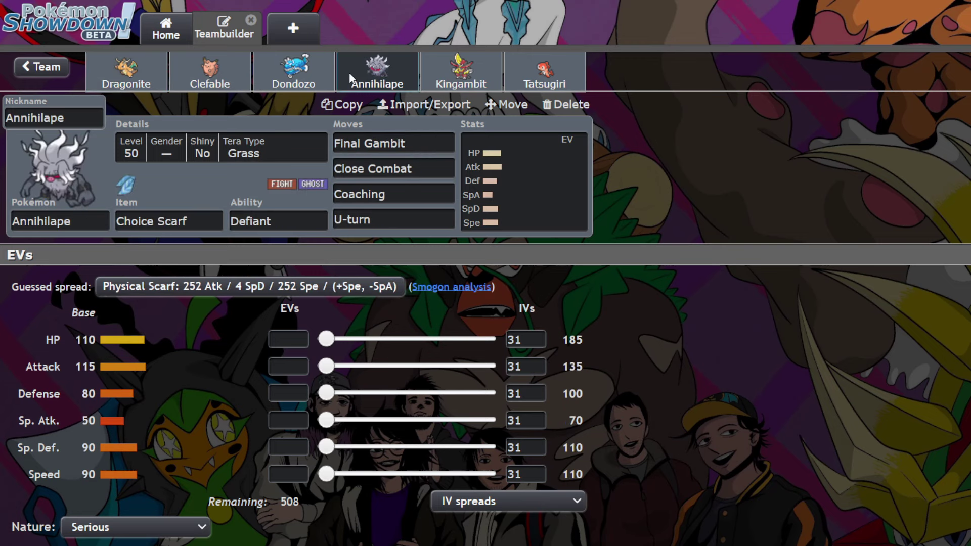
left_click(121, 92)
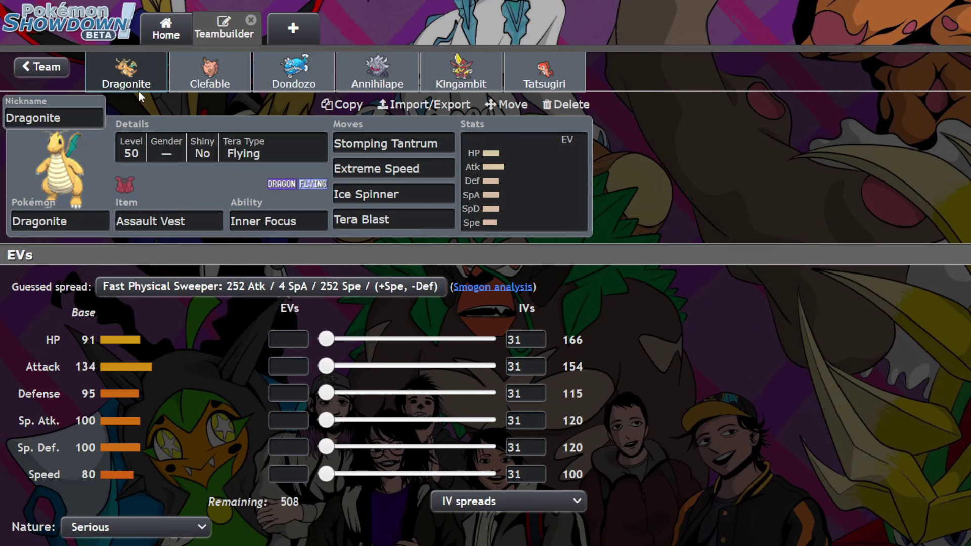
Review Kingambit's set, then Annihilape's set with the details of its Final Gambit move.
left_click(483, 67)
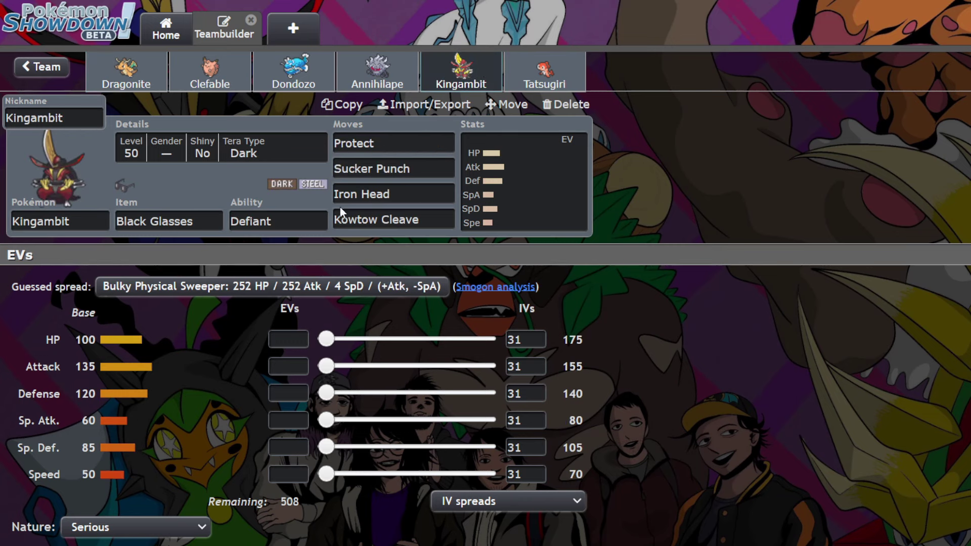
left_click(369, 76)
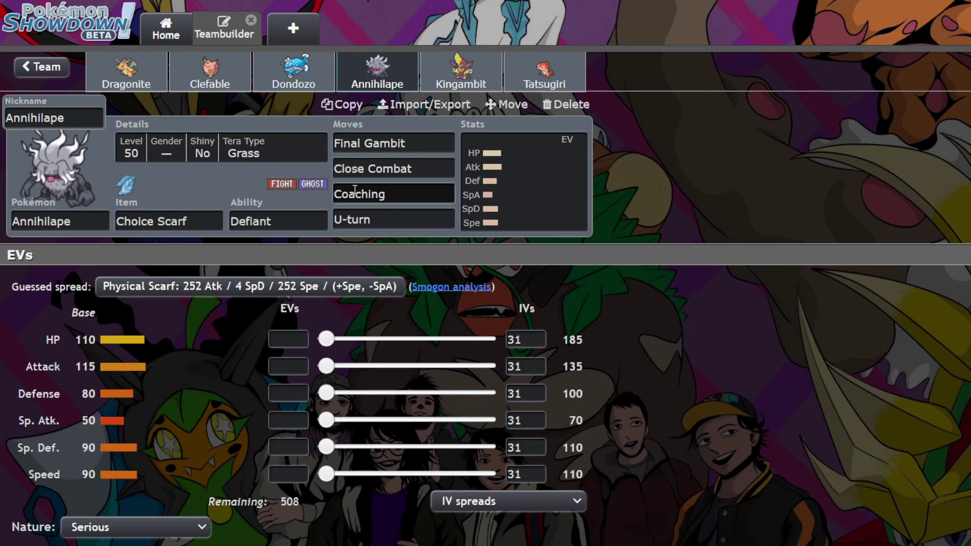
left_click(423, 141)
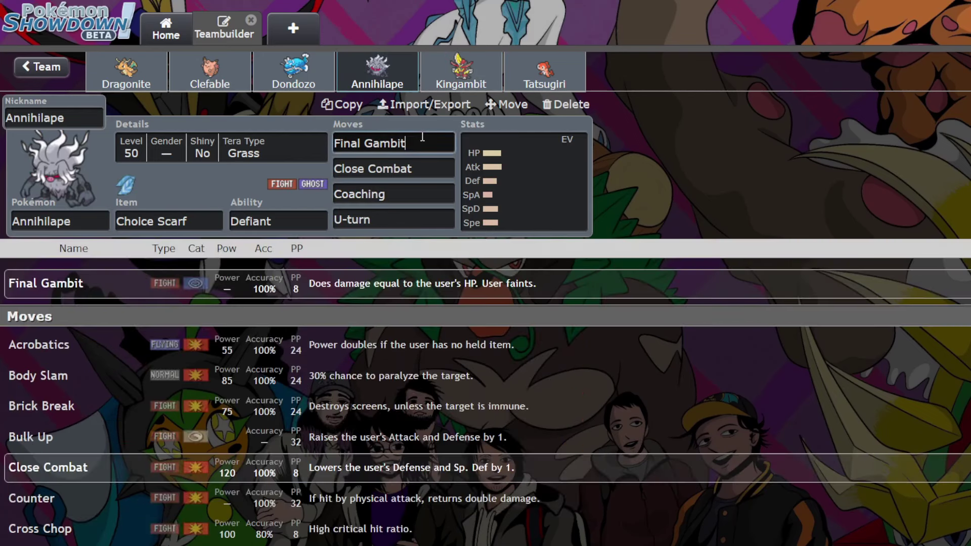
left_click(224, 192)
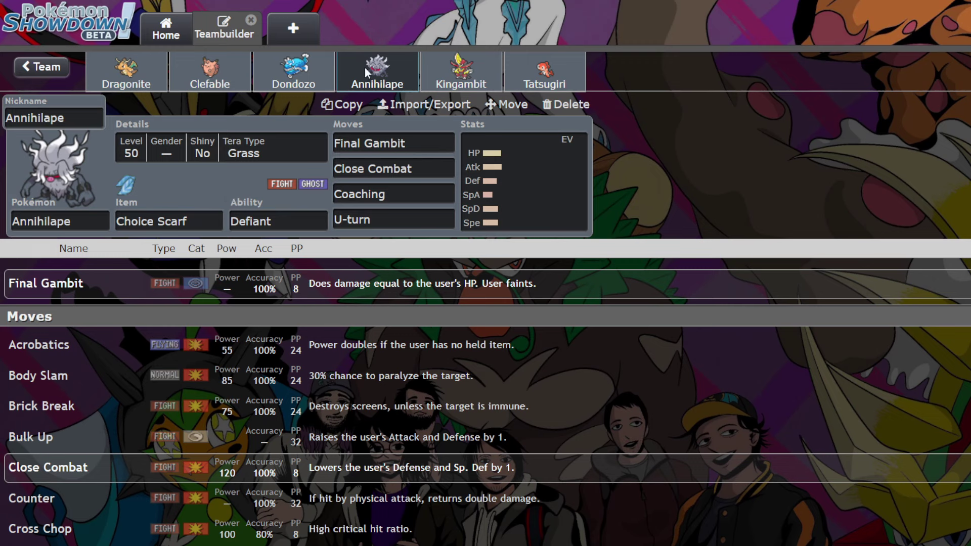
Compare Dondozo's set with Annihilape's, including the details of Dondozo's Earthquake and Annihilape's U-turn.
left_click(281, 80)
left_click(379, 70)
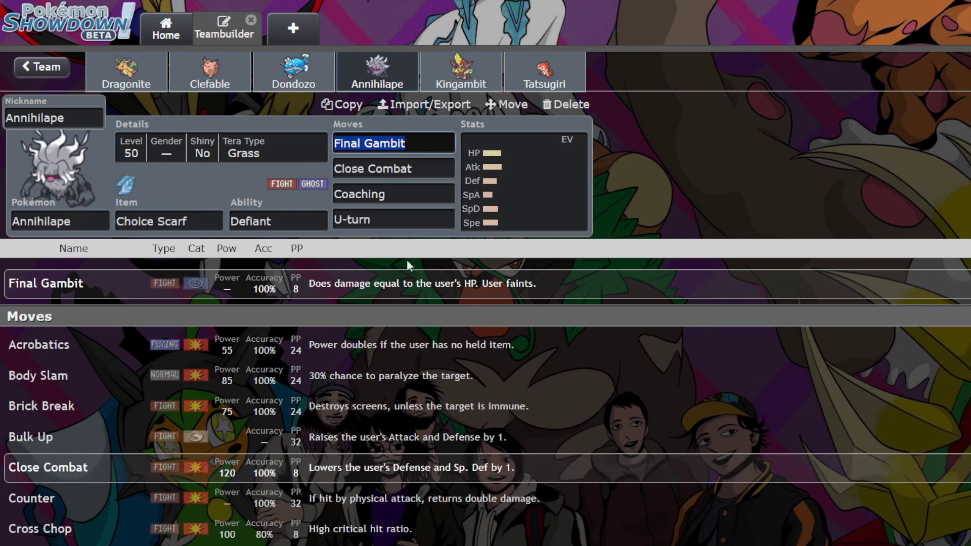
left_click(287, 91)
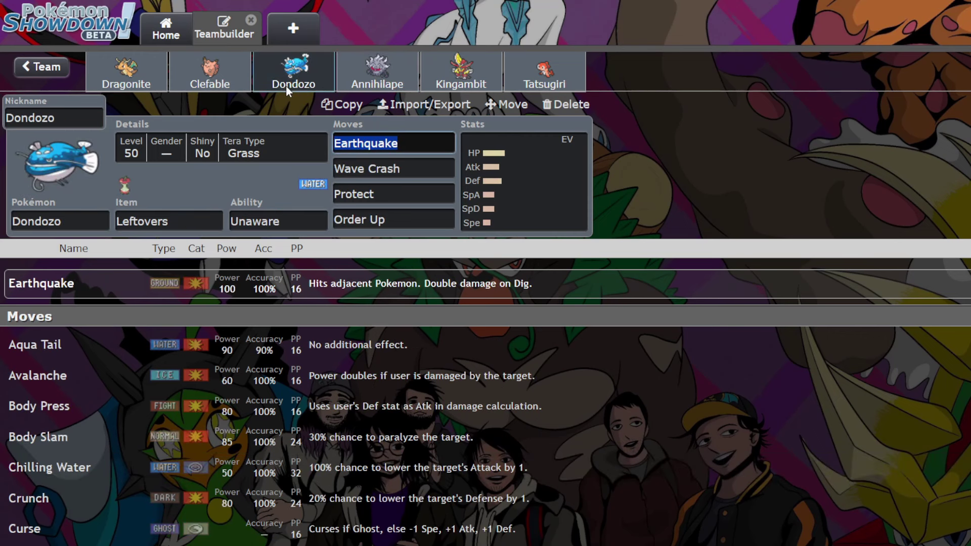
left_click(378, 76)
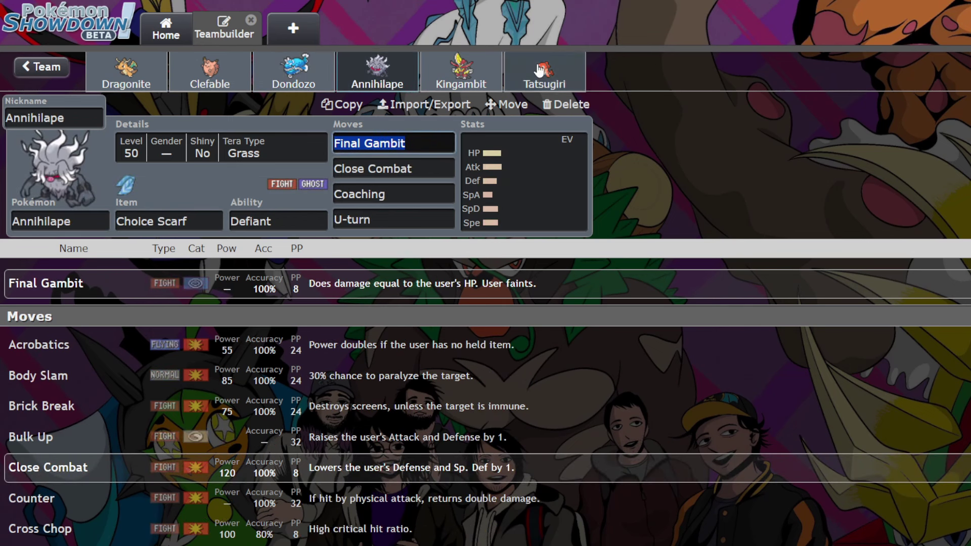
left_click(264, 89)
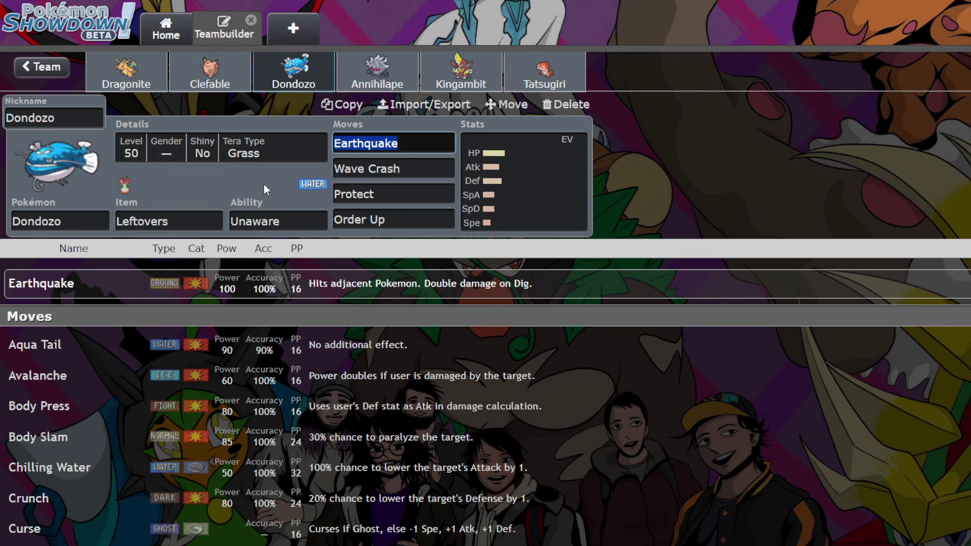
left_click(378, 70)
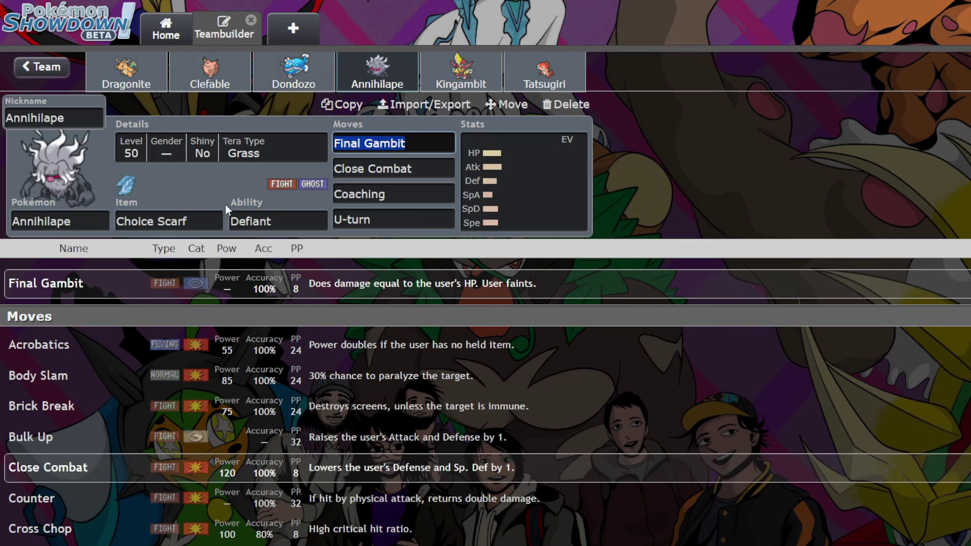
left_click(377, 219)
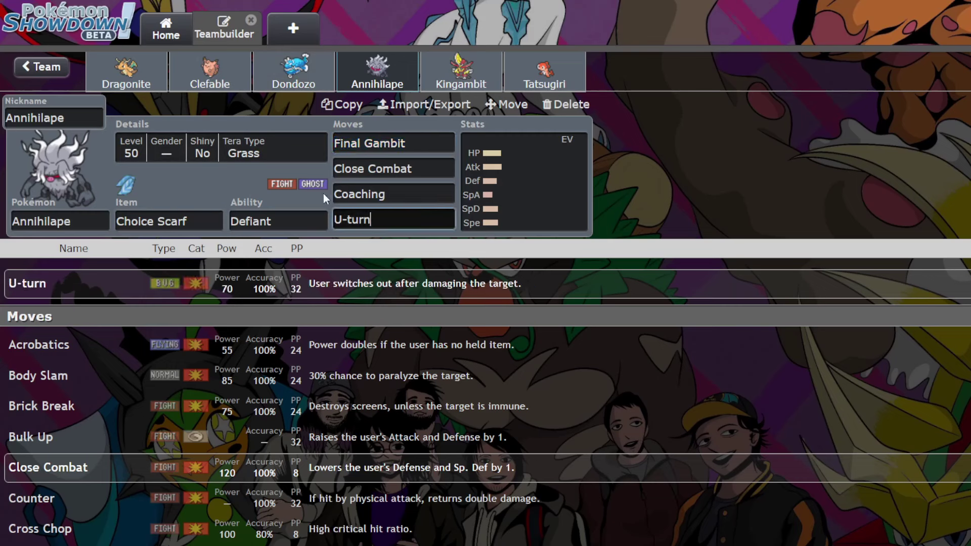
left_click(240, 167)
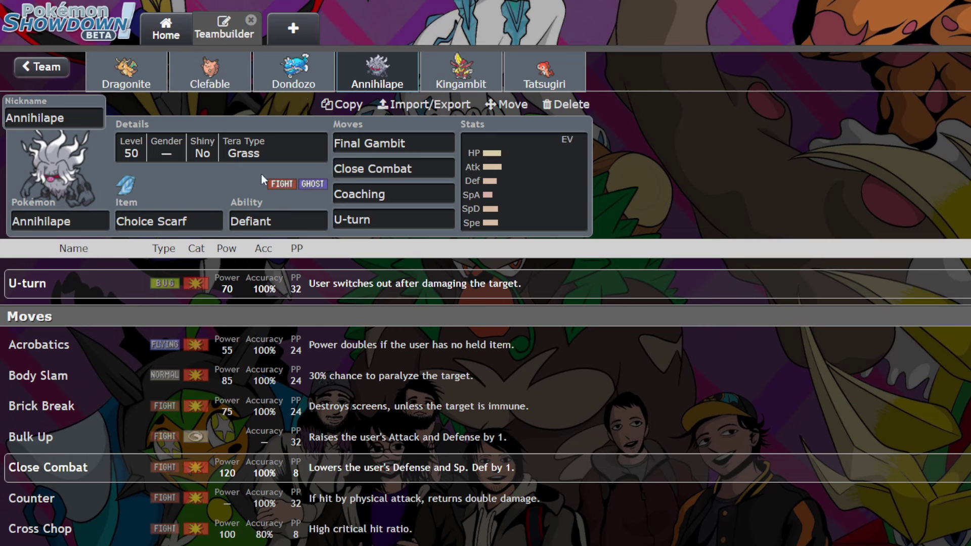
Examine Clefable's set and the details of its Follow Me and Helping Hand moves.
left_click(242, 91)
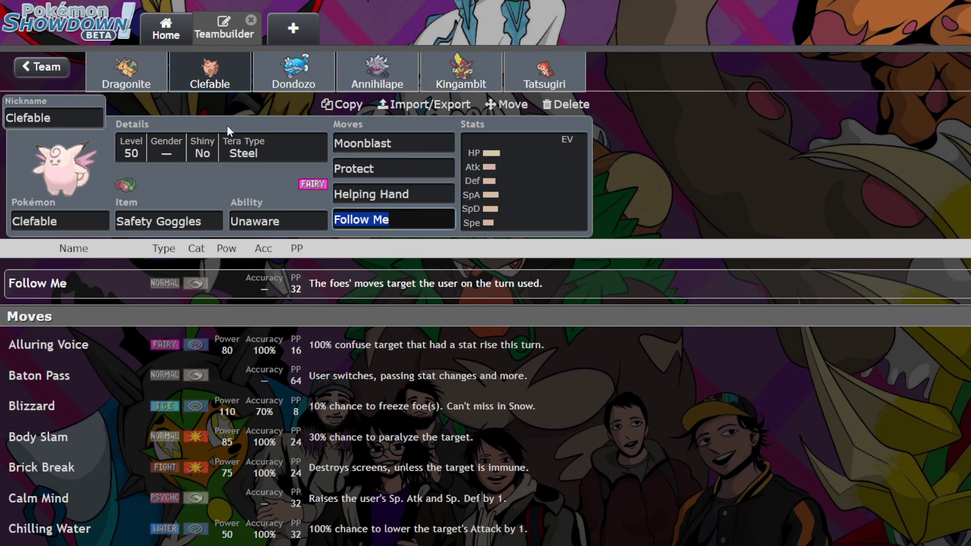
key("shift+Tab")
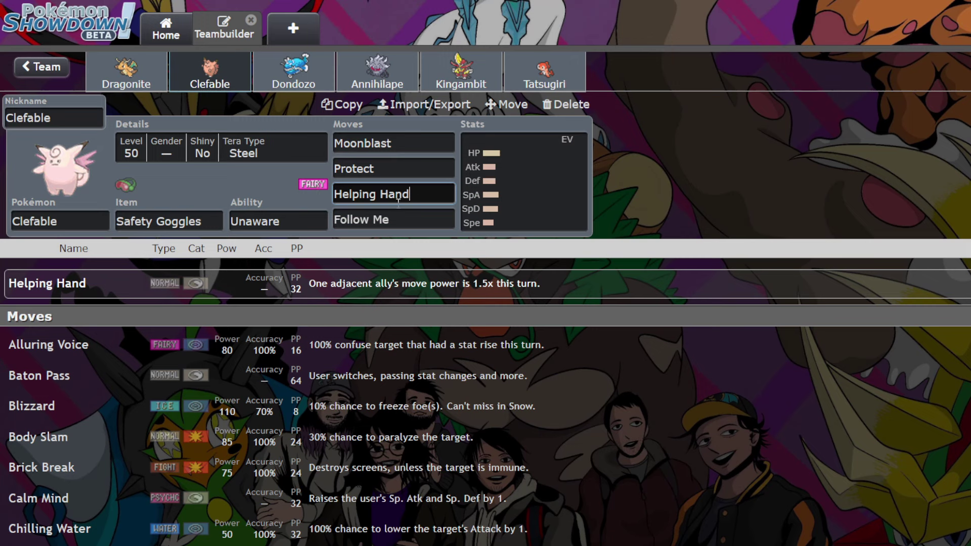
left_click(229, 190)
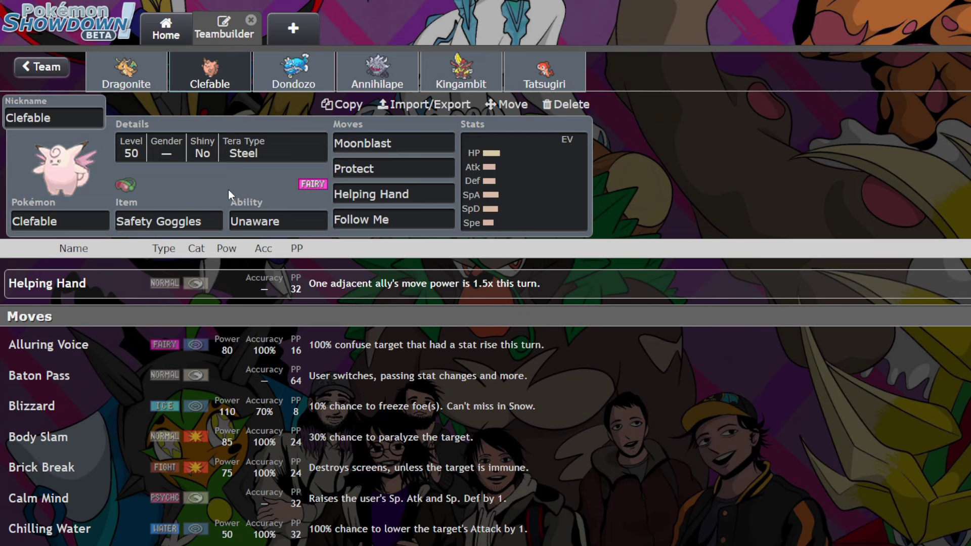
Compare Dragonite's set with Clefable's, including the details of Dragonite's Ice Spinner.
left_click(110, 70)
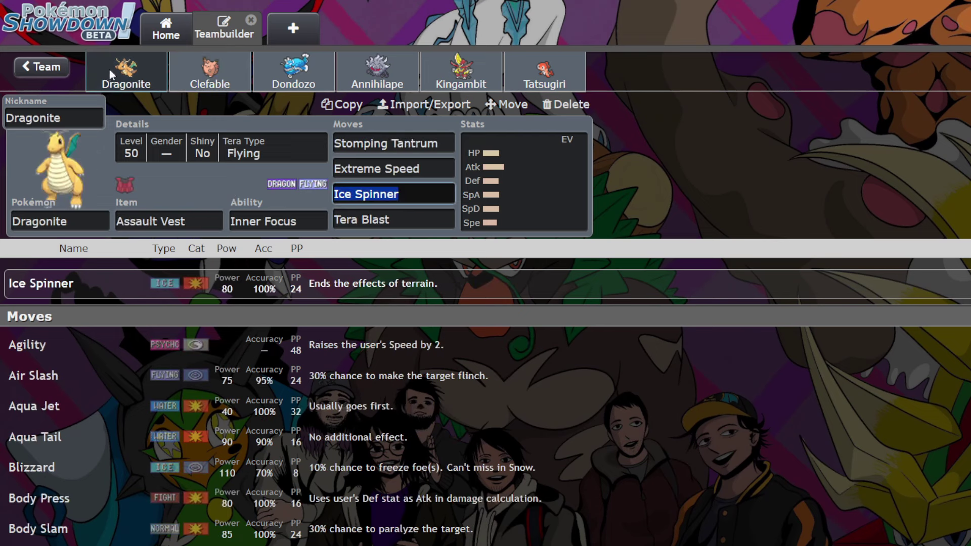
left_click(223, 178)
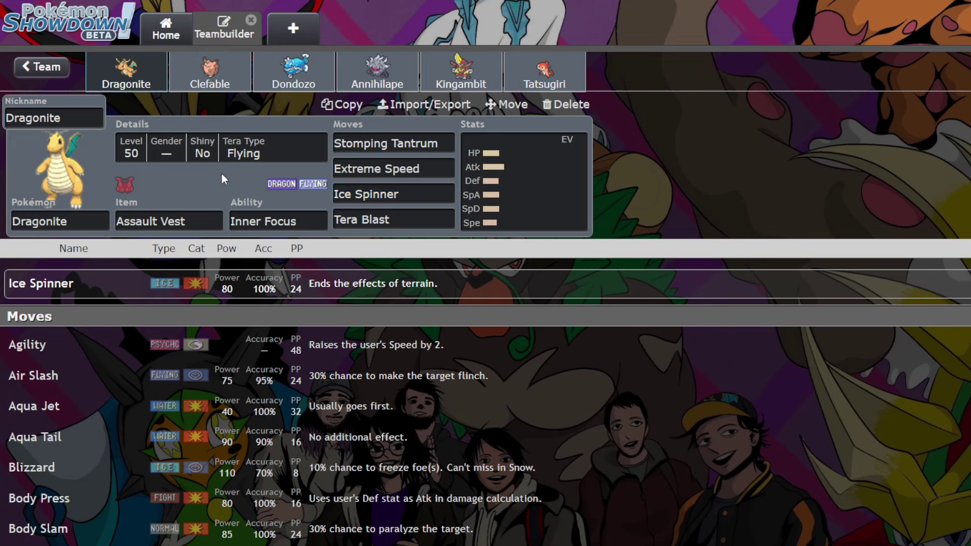
left_click(220, 82)
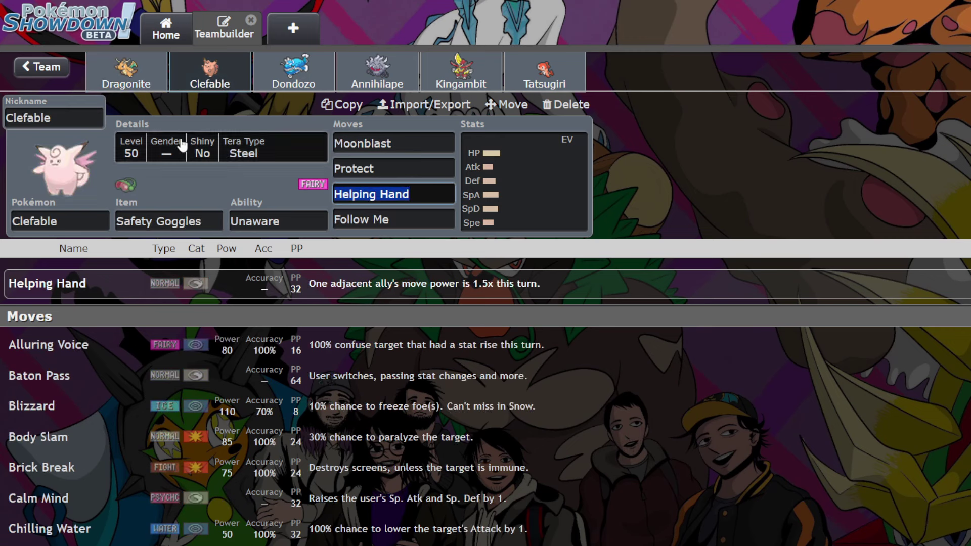
left_click(154, 80)
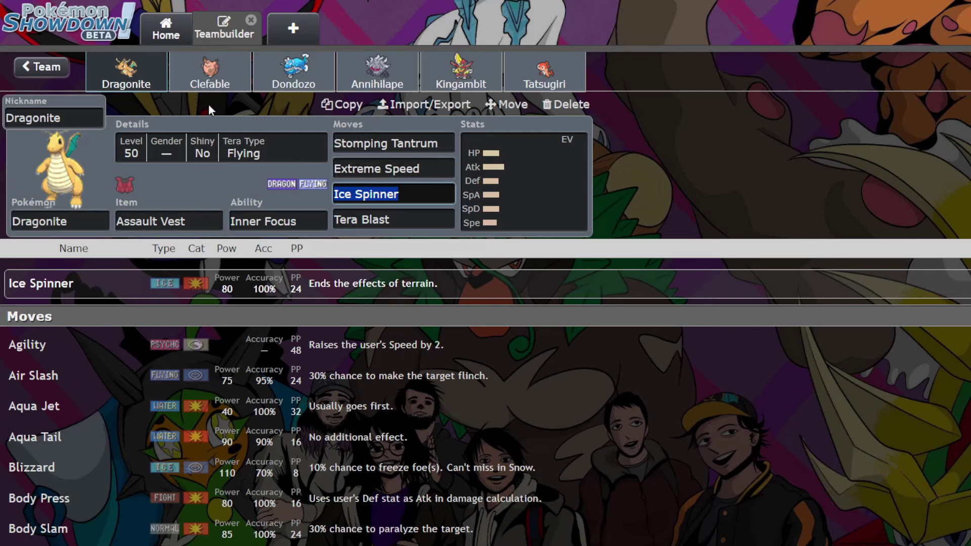
left_click(184, 169)
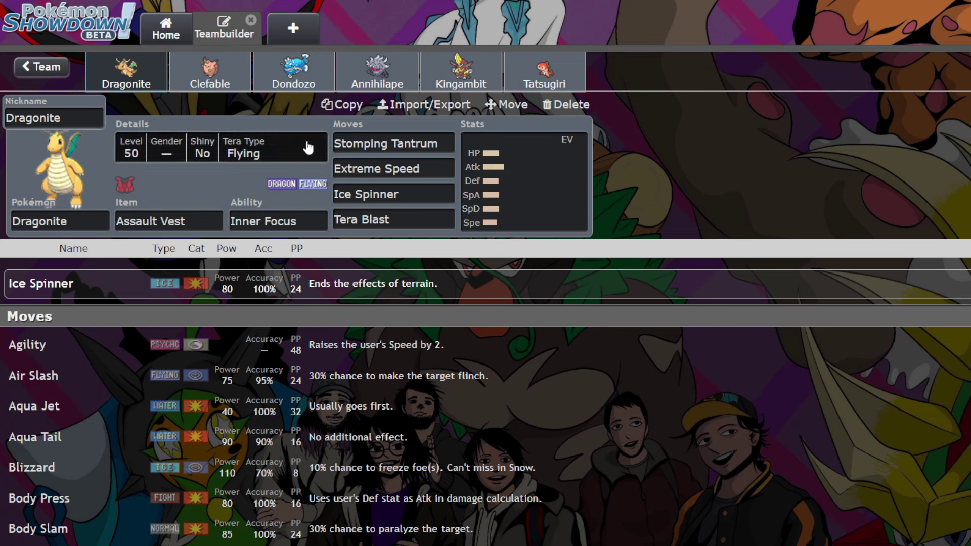
Examine the Tatsugiri and Dondozo sets, including Tatsugiri's Taunt and Dondozo's Protect.
left_click(309, 78)
left_click(544, 76)
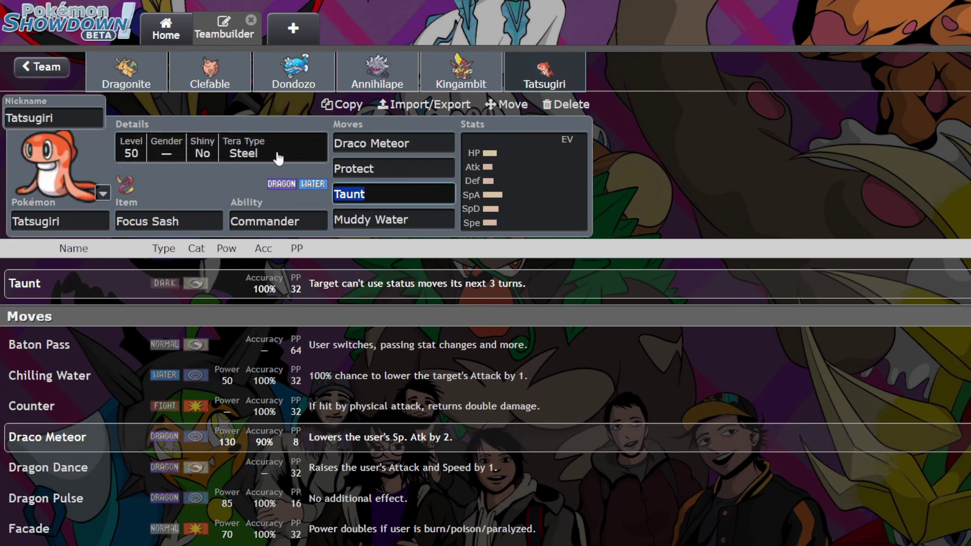
left_click(293, 76)
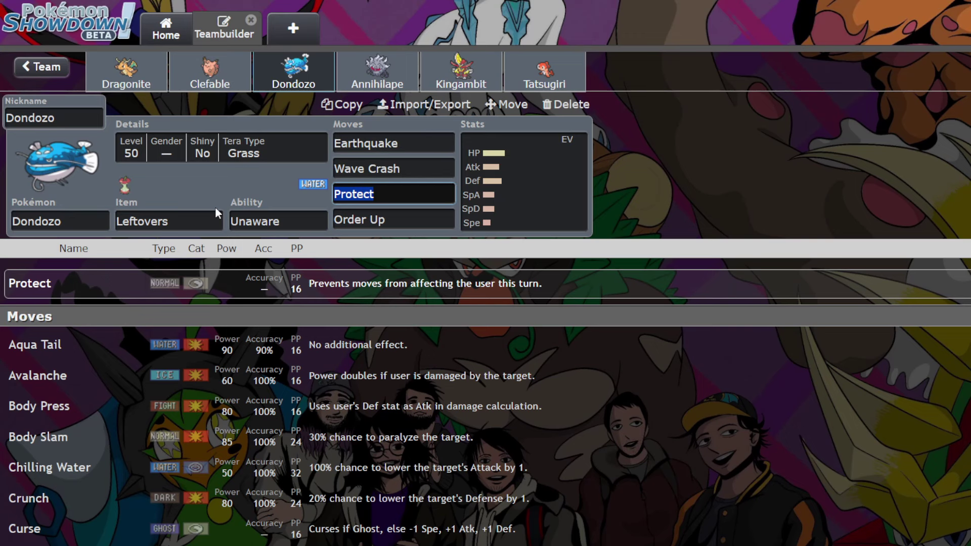
left_click(698, 159)
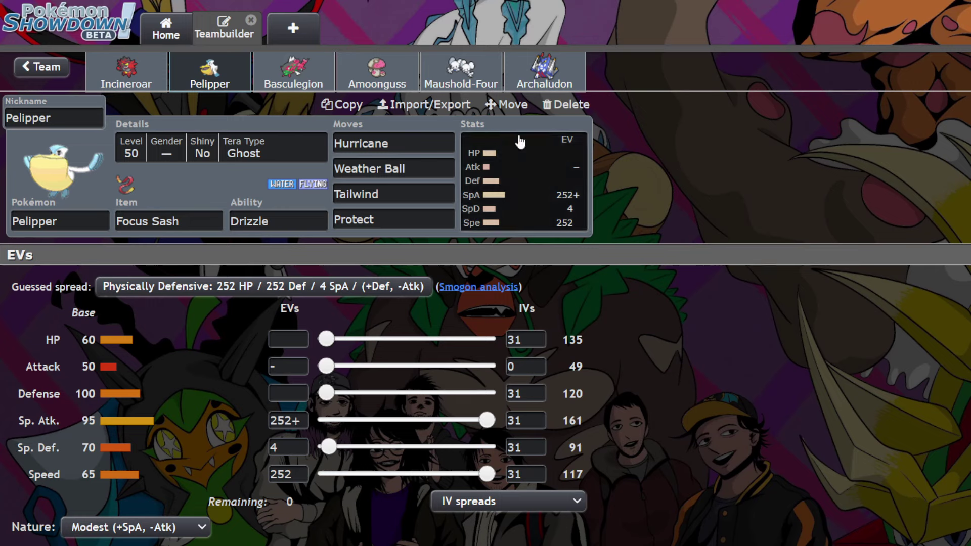
In the Pelipper and Archaludon team, review Archaludon's set and Amoonguss's Clear Smog move and EV spread.
left_click(546, 73)
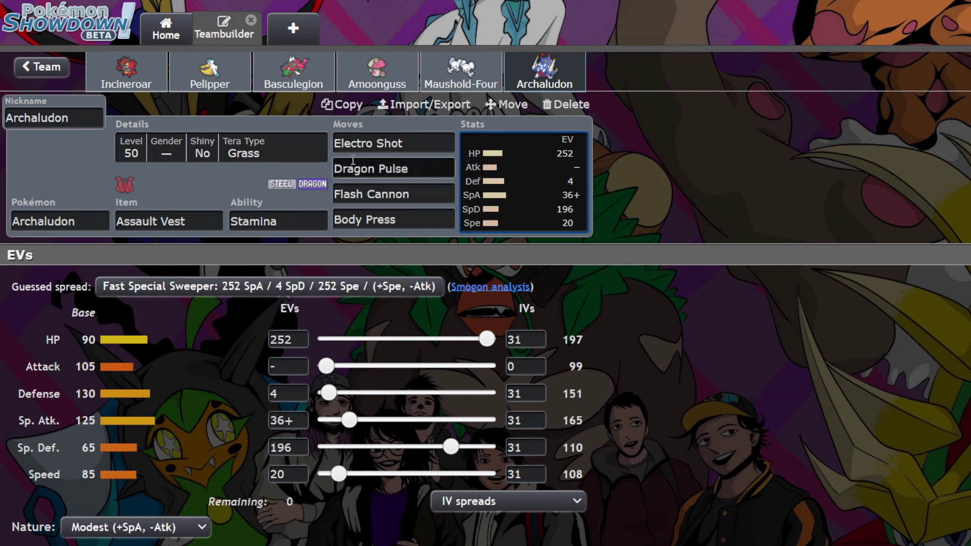
left_click(368, 80)
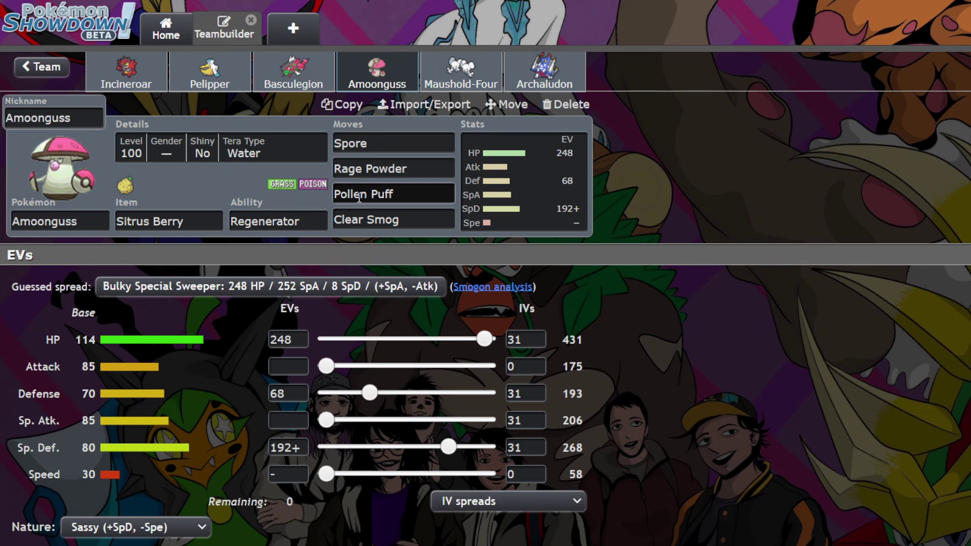
left_click(410, 217)
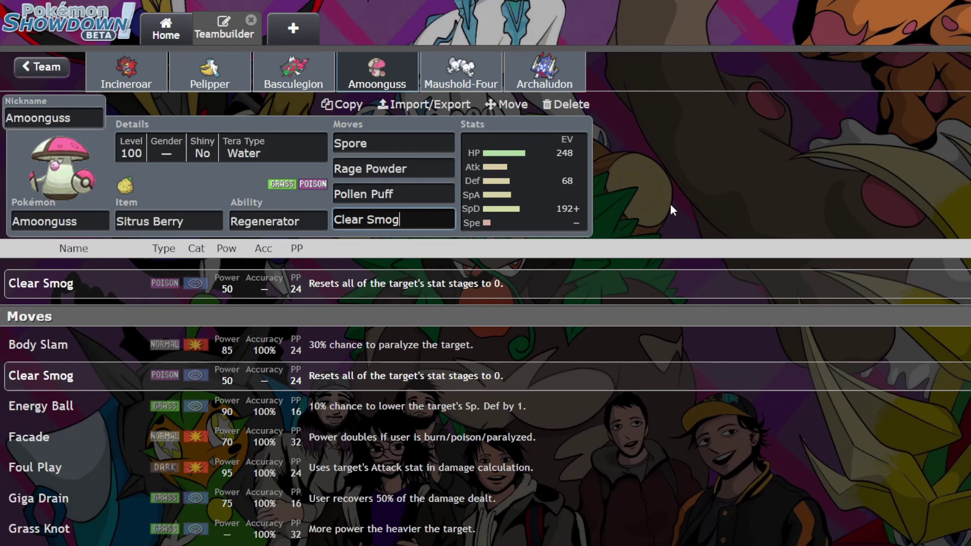
left_click(559, 208)
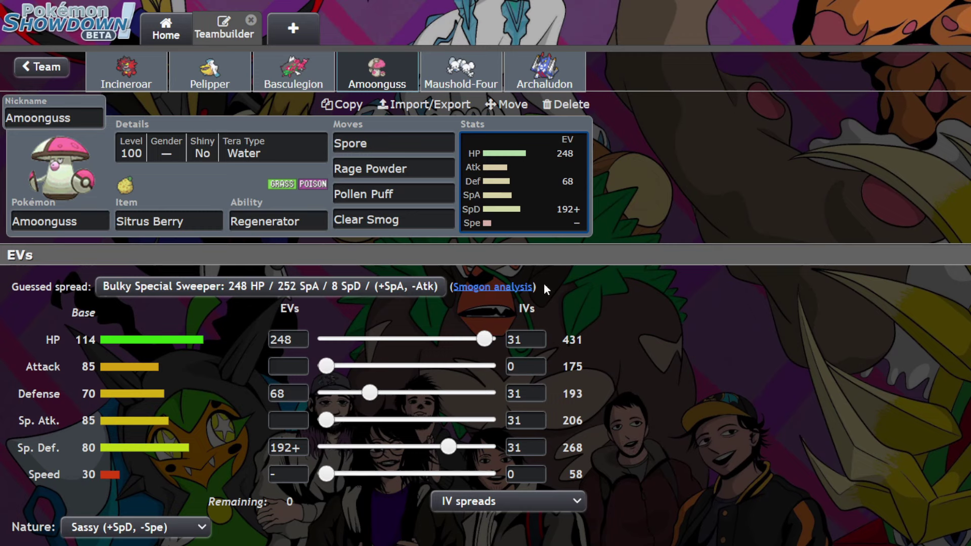
Set Amoonguss's HP EVs to 244 and its Defense EVs to 72, keeping Sp. Def. at 192.
left_click(483, 340)
left_click_drag(482, 340, 481, 339)
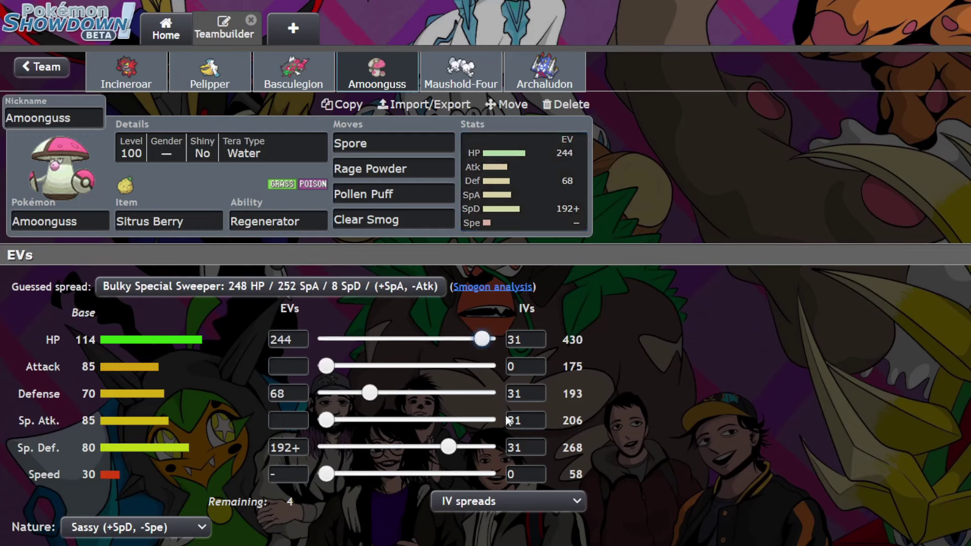
left_click_drag(370, 392, 385, 397)
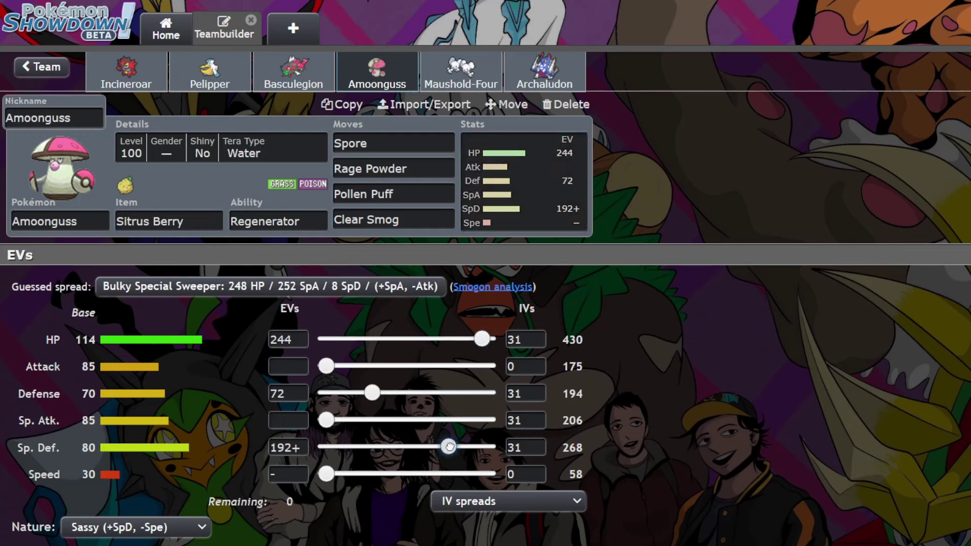
left_click_drag(448, 446, 449, 447)
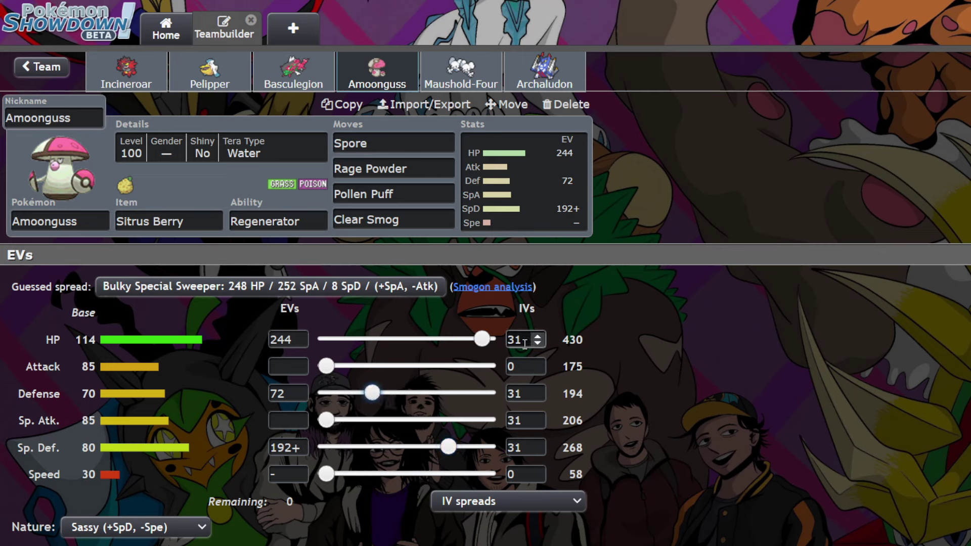
Set Amoonguss's level to 50 and reopen its EV spread.
left_click(156, 153)
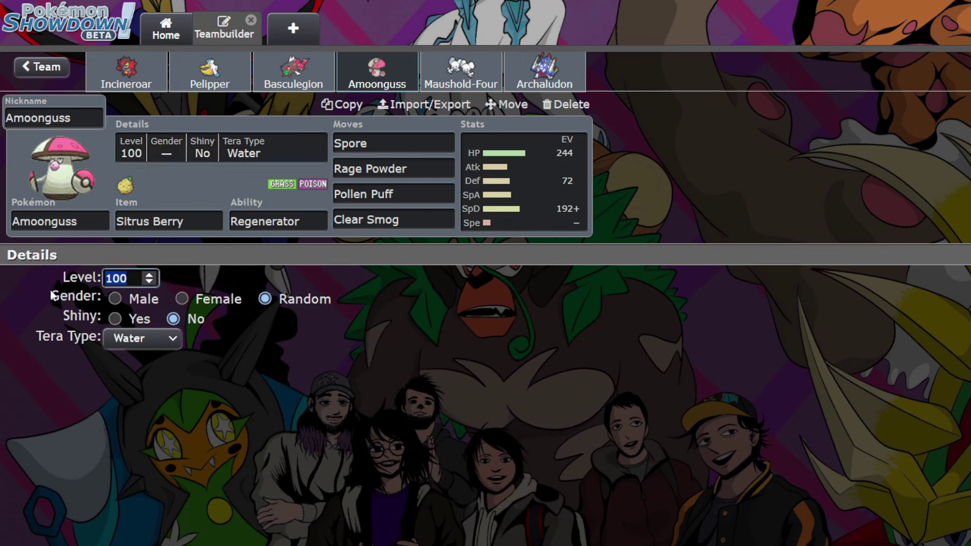
type("50")
left_click(569, 191)
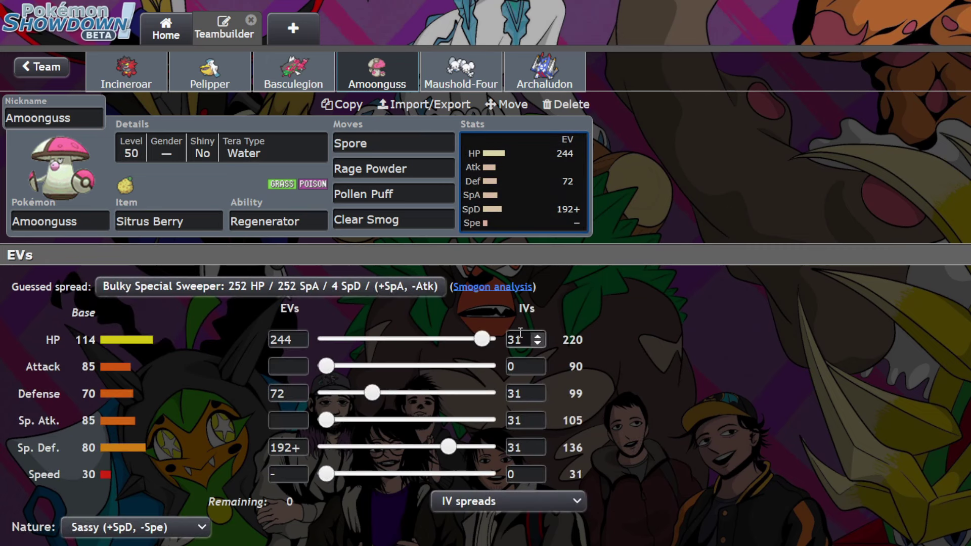
Shift Amoonguss's EVs to 188 in Sp. Def. and 76 in Defense.
left_click(481, 338)
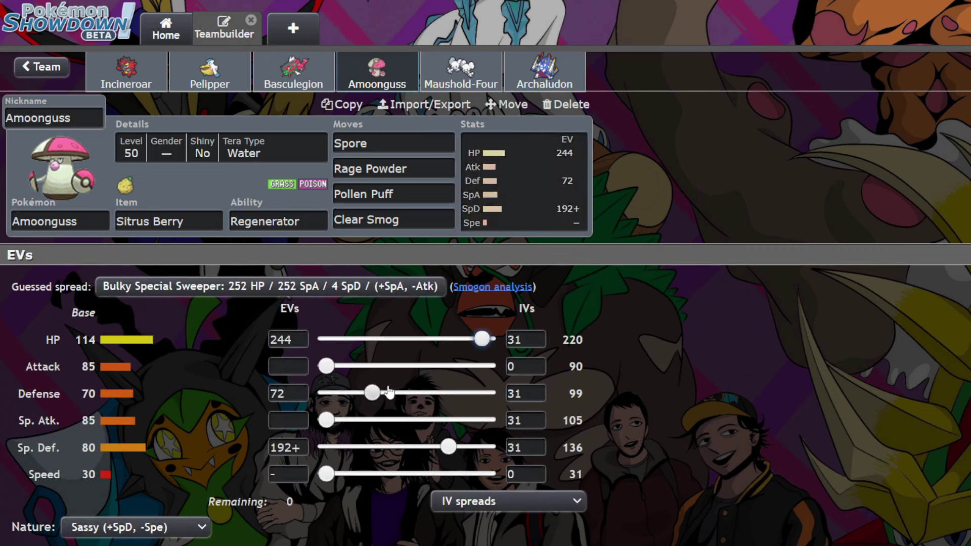
left_click_drag(448, 446, 445, 445)
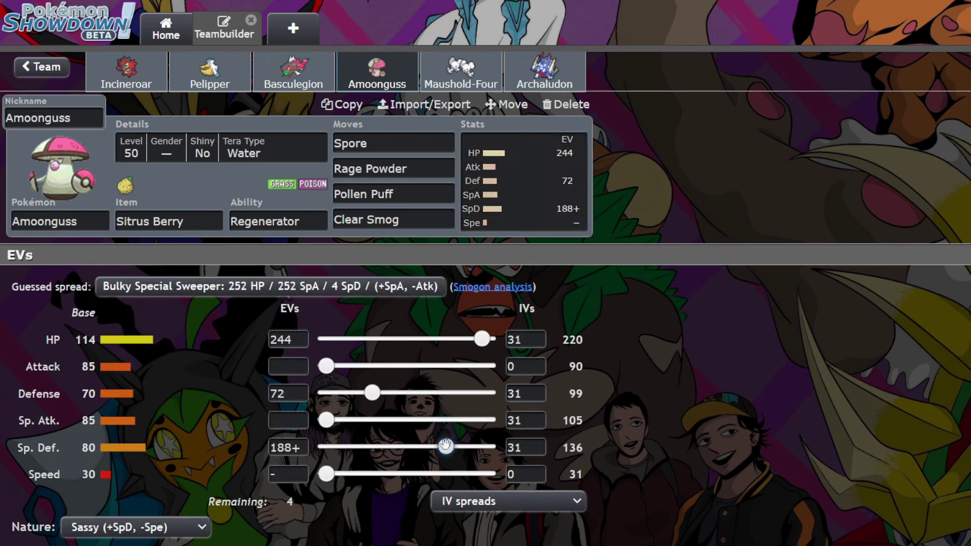
left_click_drag(372, 393, 374, 393)
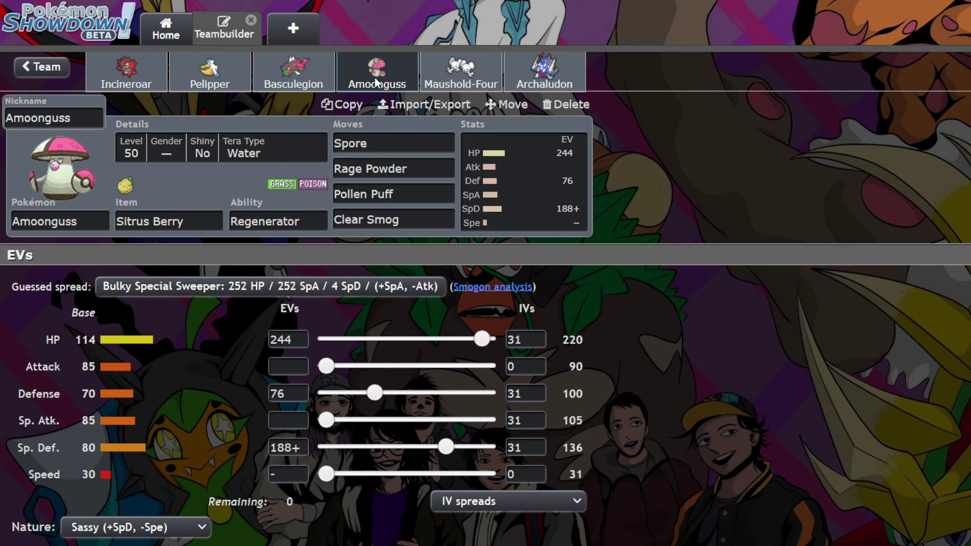
Review Maushold-Four's moves, Wide Lens item and EV spread in the Pelipper and Archaludon team.
left_click(443, 79)
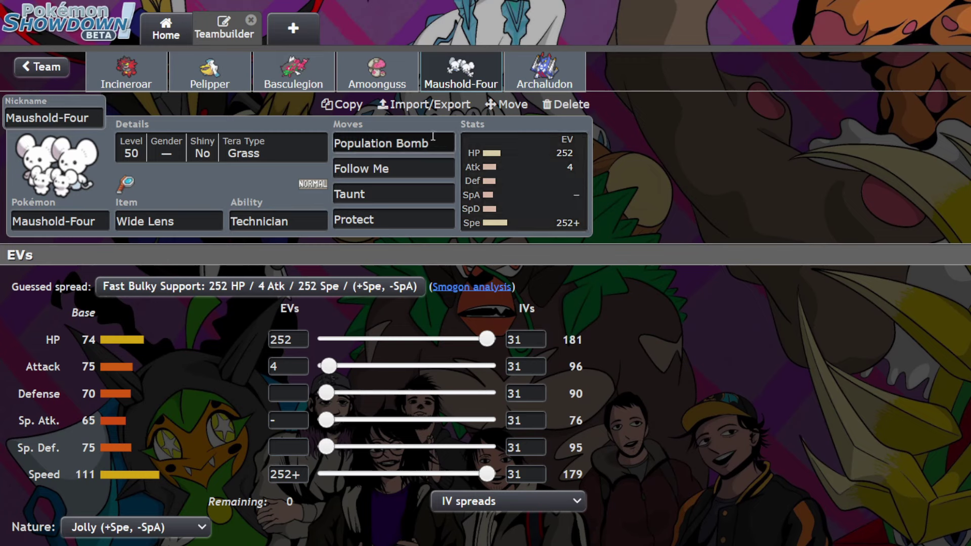
left_click(502, 190)
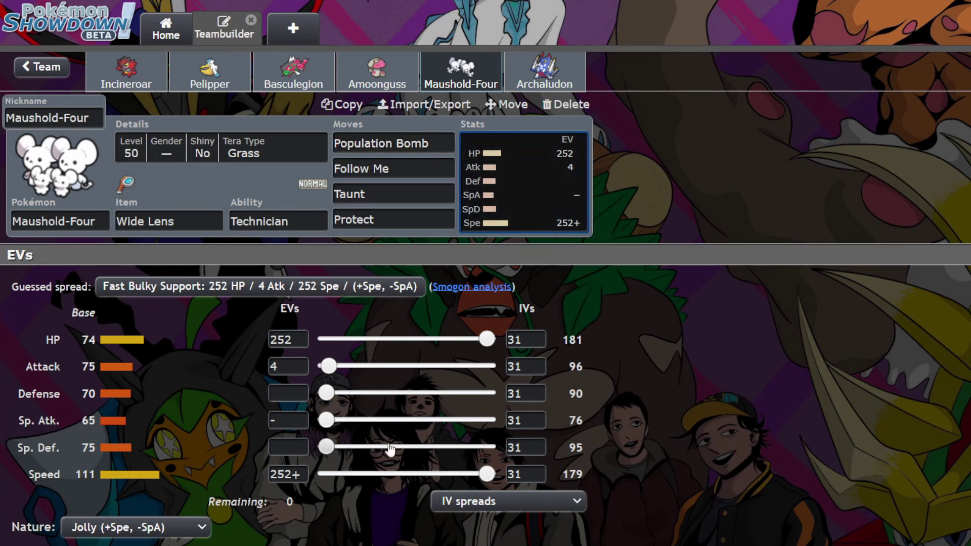
double_click(565, 478)
left_click(681, 365)
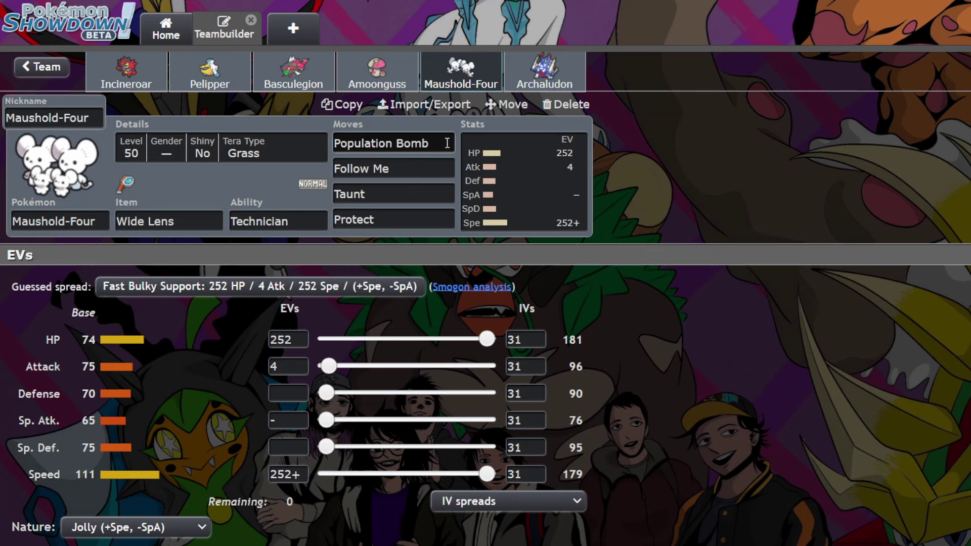
left_click(552, 198)
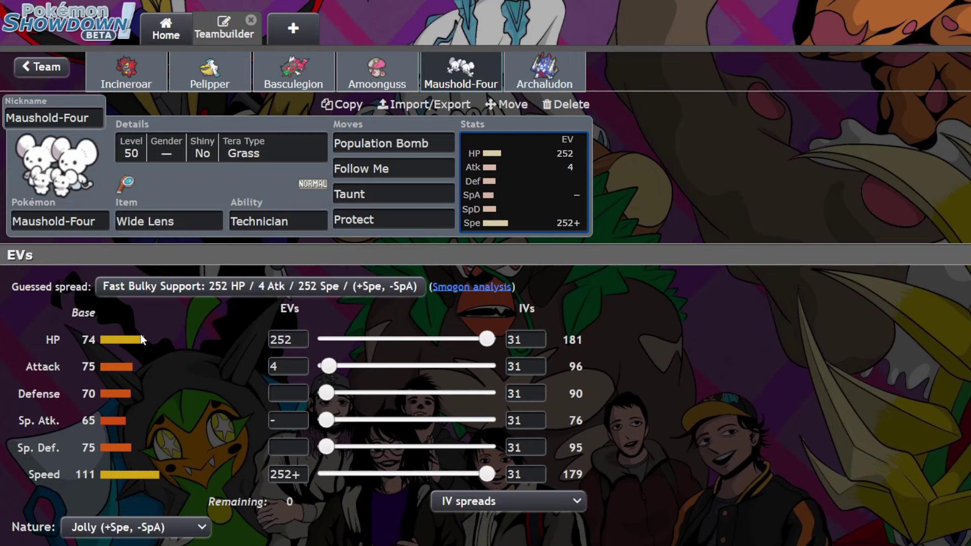
left_click(686, 145)
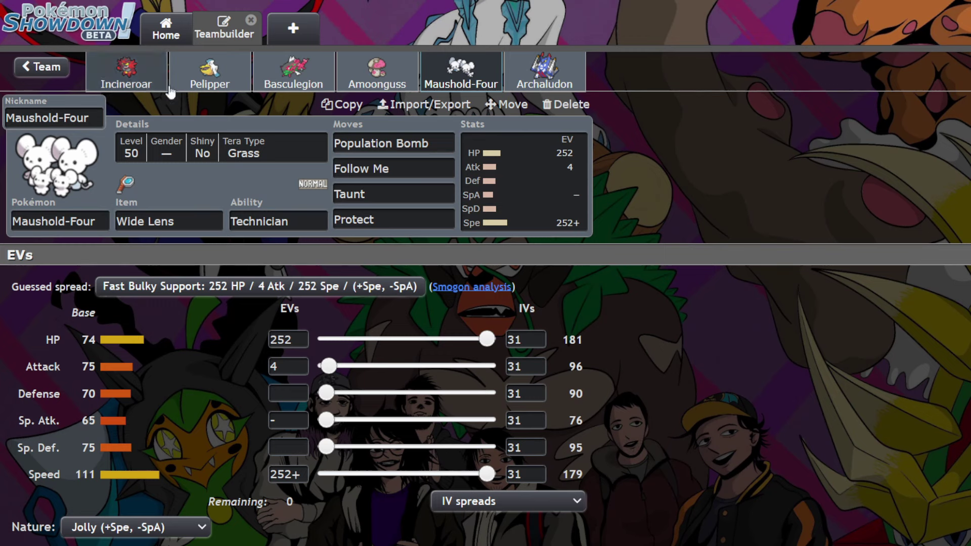
Compare Incineroar's and Basculegion's sets, examining Basculegion's Mystic Water item and Wave Crash move.
left_click(283, 76)
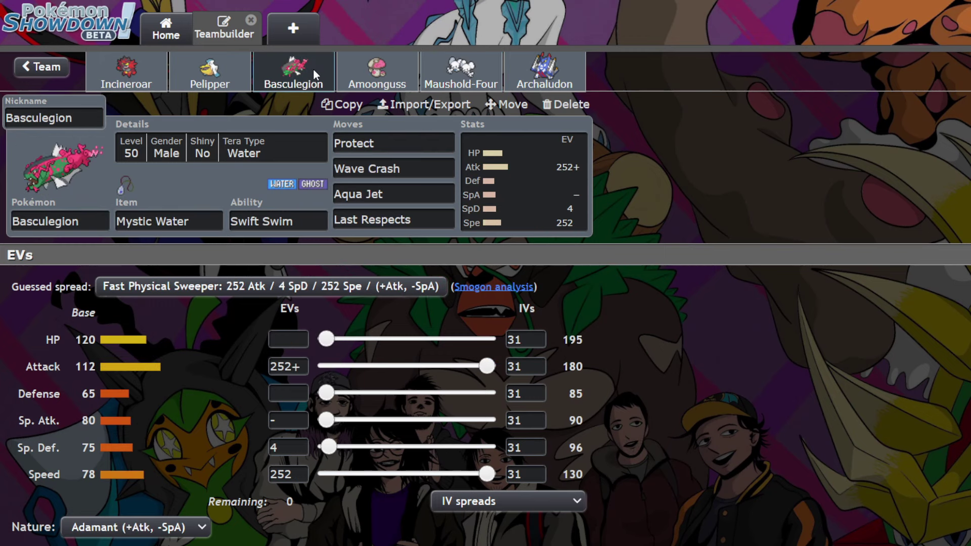
left_click(108, 70)
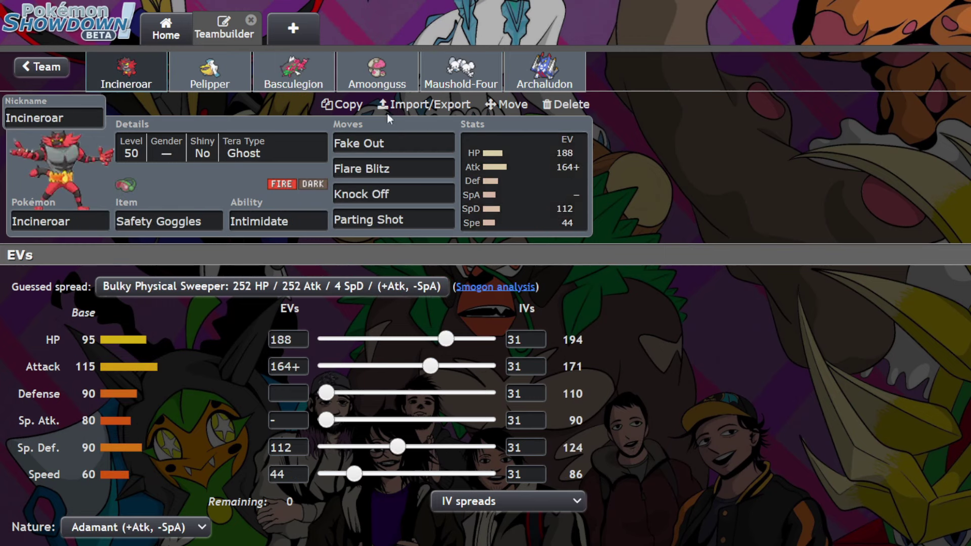
left_click(292, 86)
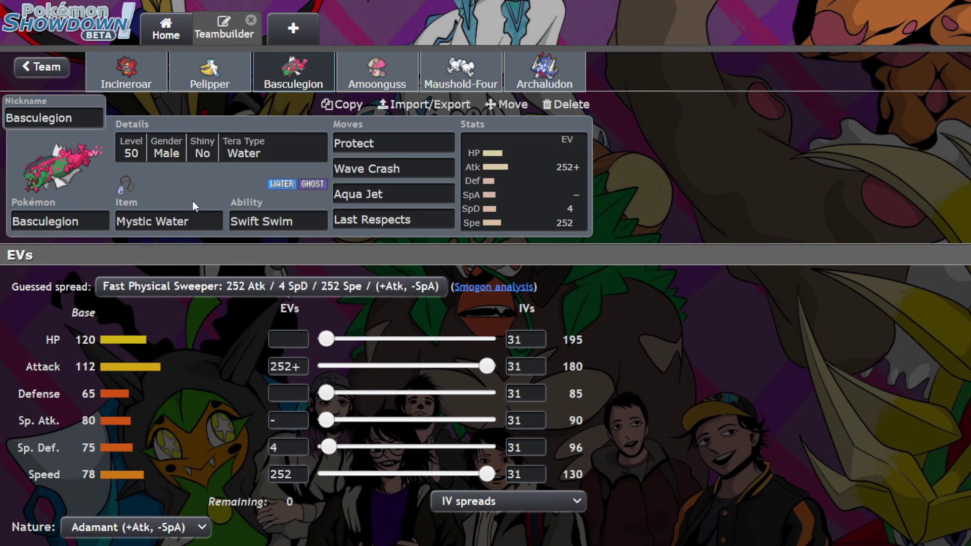
left_click(191, 218)
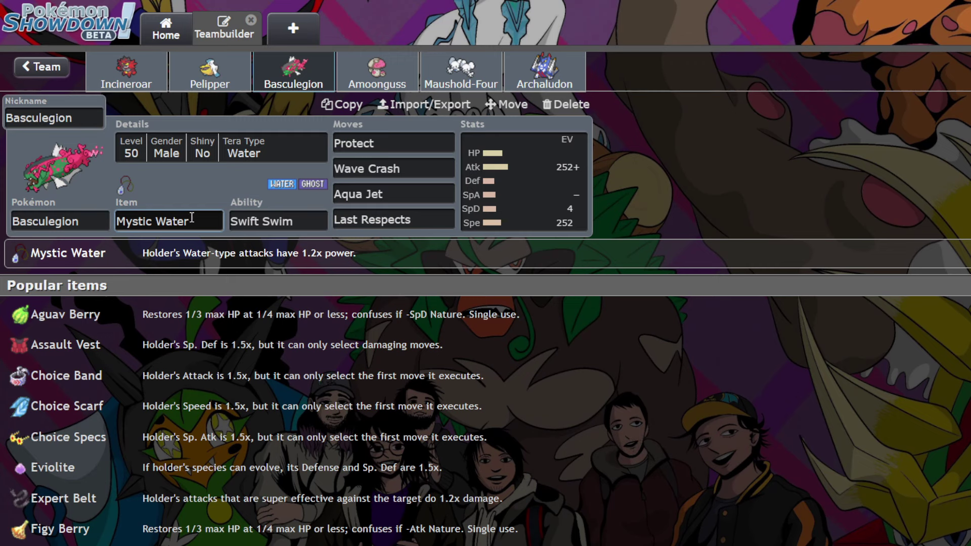
left_click(376, 169)
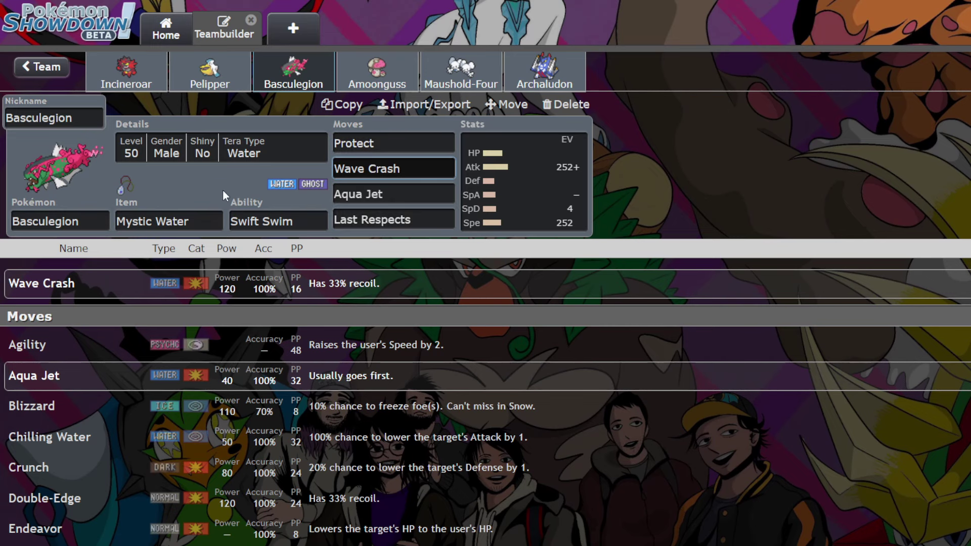
left_click(200, 219)
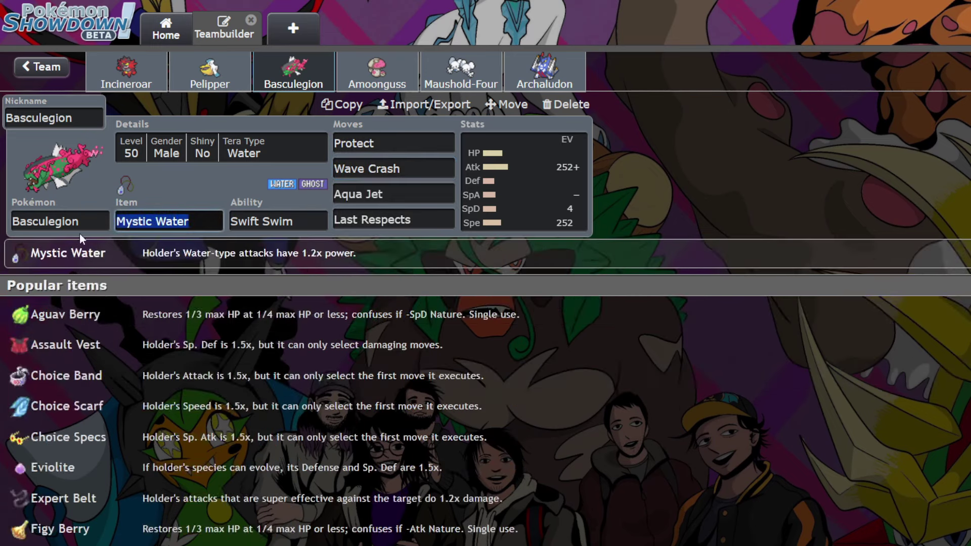
left_click(245, 186)
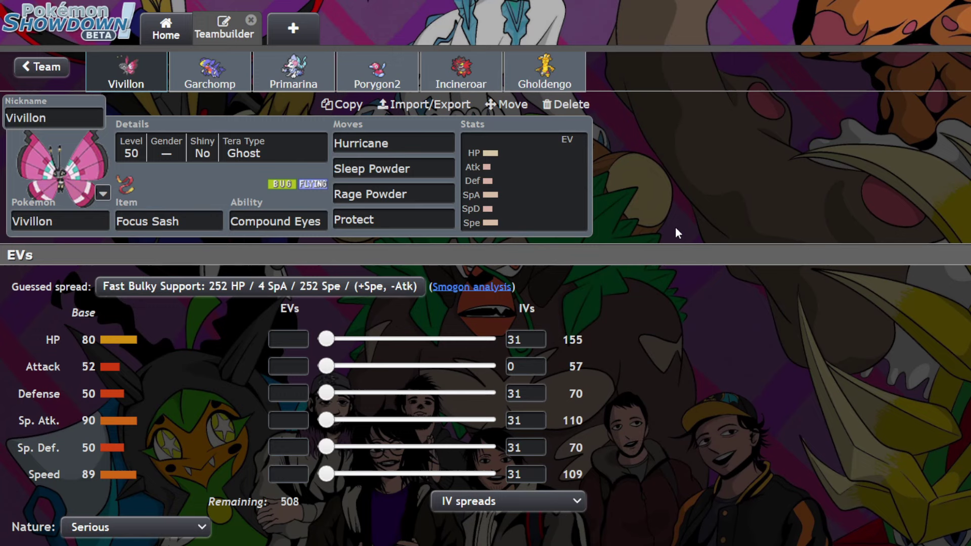
In the Vivillon and Garchomp team, review the sets of Porygon2, Gholdengo and Incineroar, including their Tera types.
left_click(353, 54)
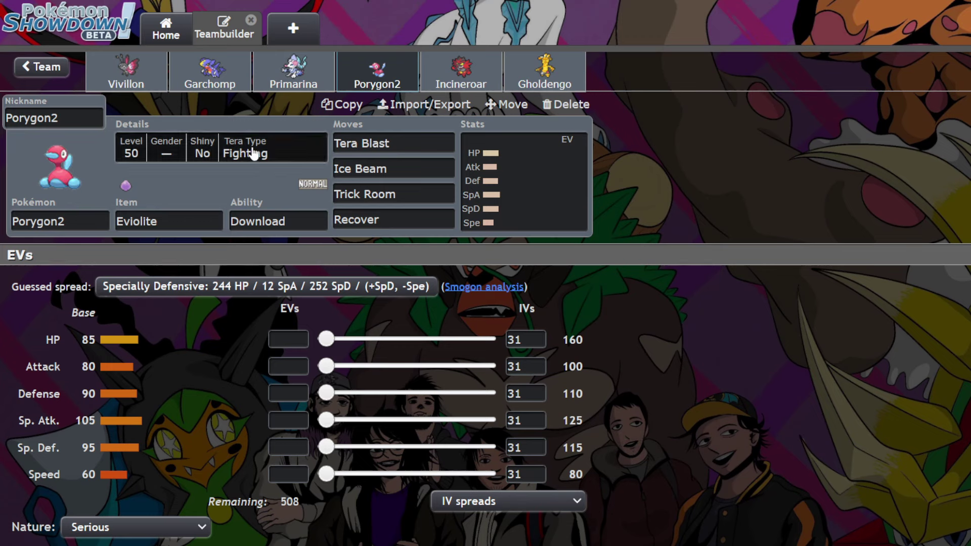
left_click(558, 84)
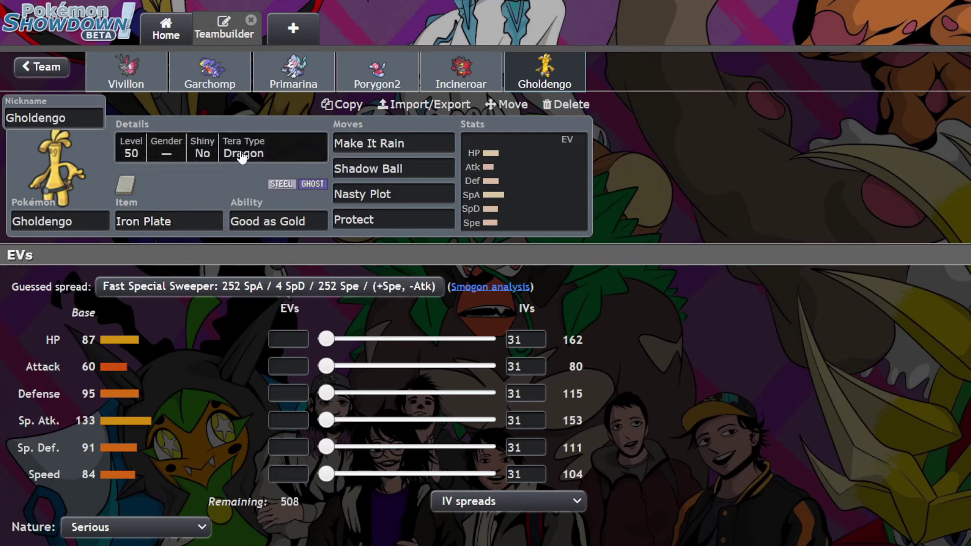
left_click(442, 70)
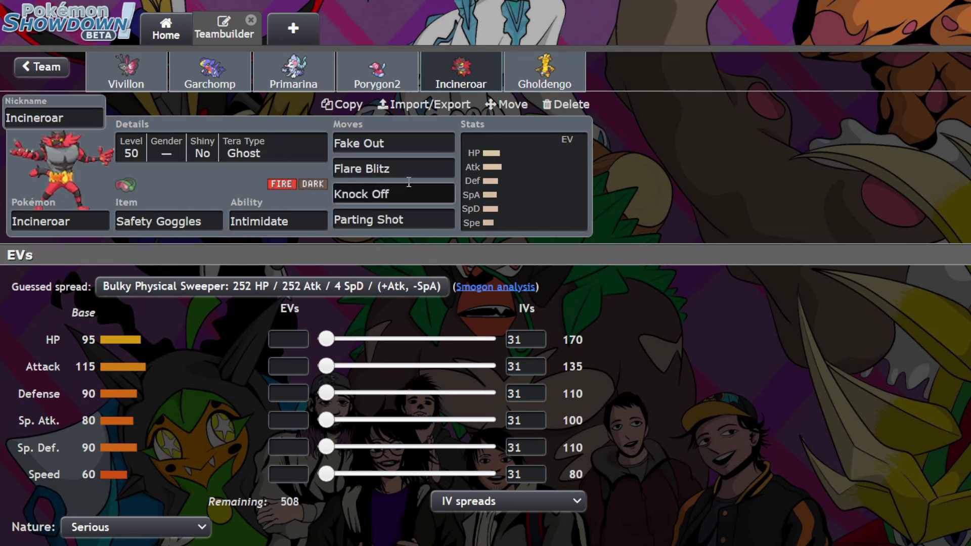
left_click(377, 85)
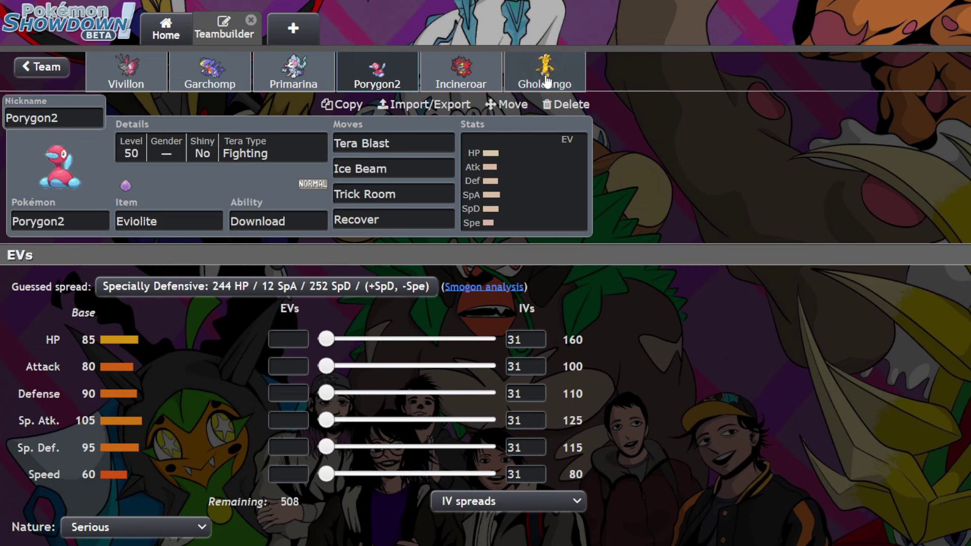
Review Primarina's set, checking the details of Hyper Voice and Moonblast and its EV spread.
left_click(303, 83)
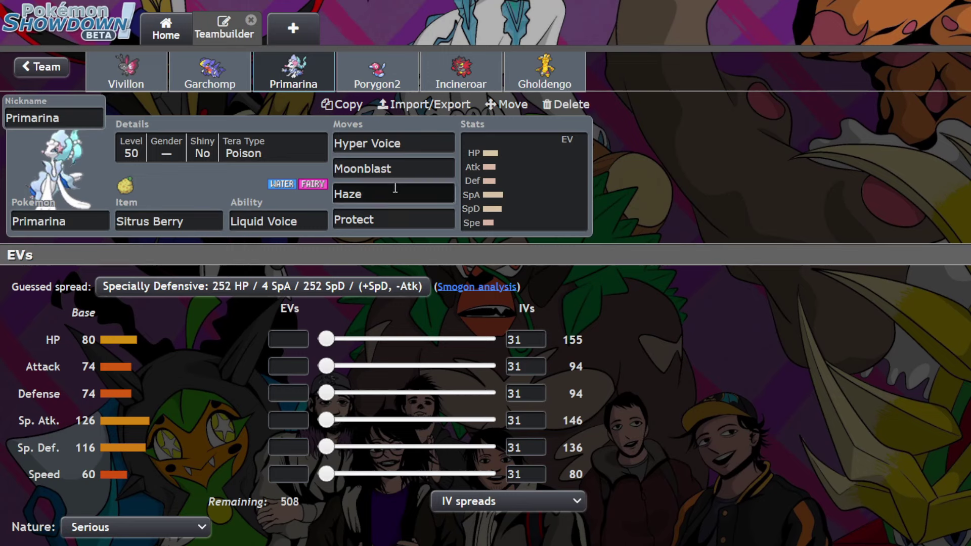
left_click(419, 140)
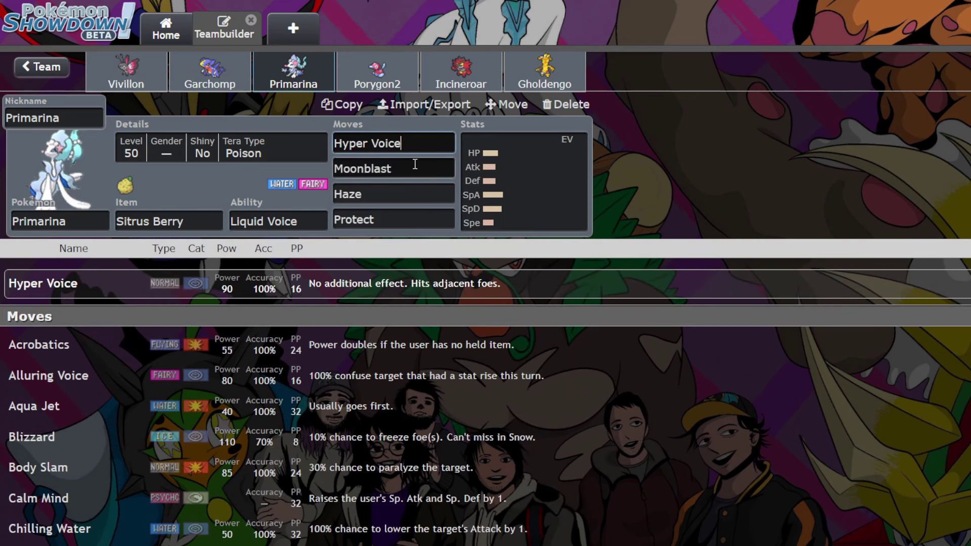
left_click(372, 169)
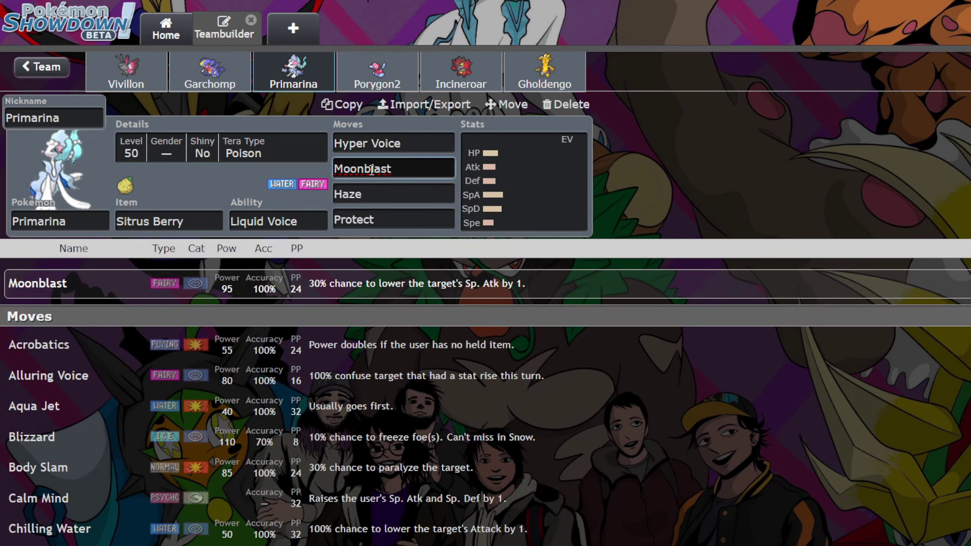
left_click(526, 191)
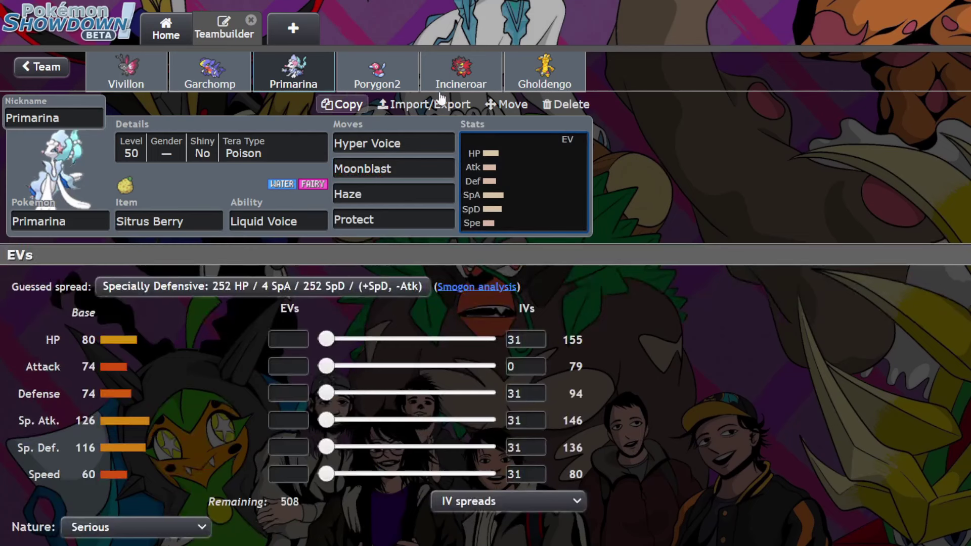
left_click(691, 135)
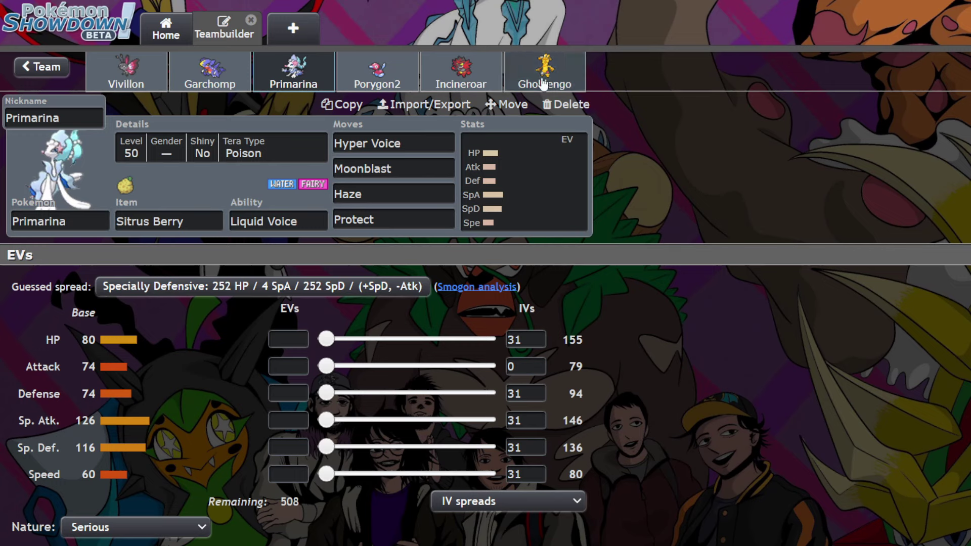
Examine Garchomp's Stomping Tantrum, Dragon Claw and Earthquake moves, with a brief comparison to Vivillon's set.
left_click(211, 80)
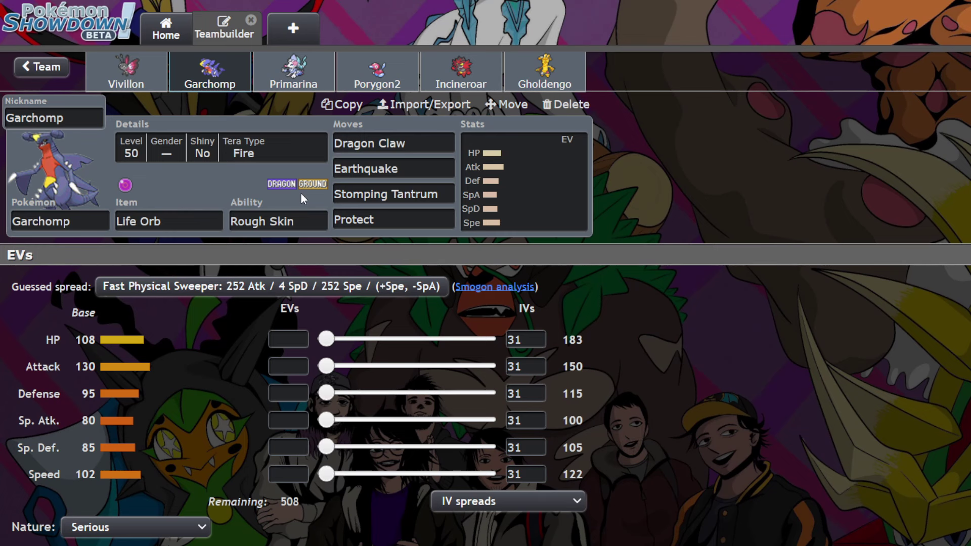
left_click(409, 195)
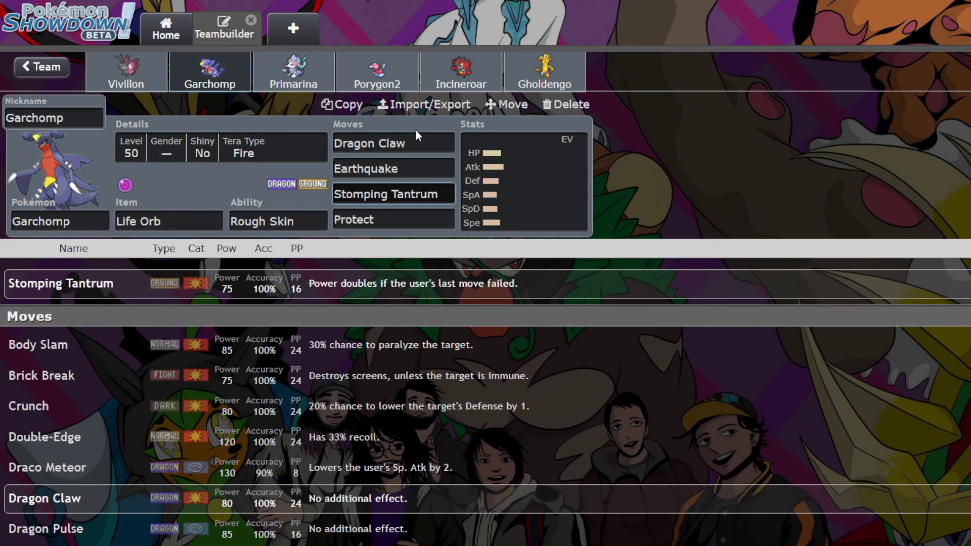
left_click(417, 136)
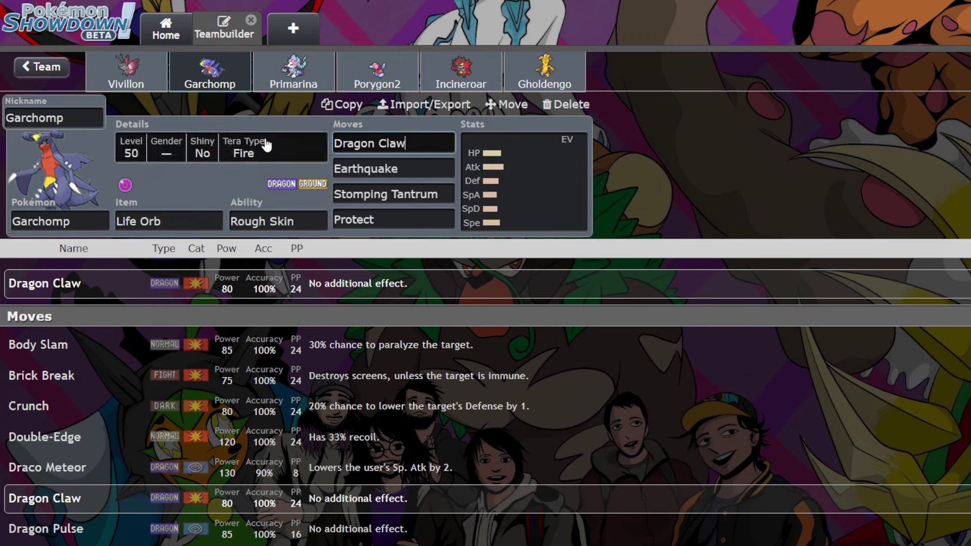
left_click(424, 168)
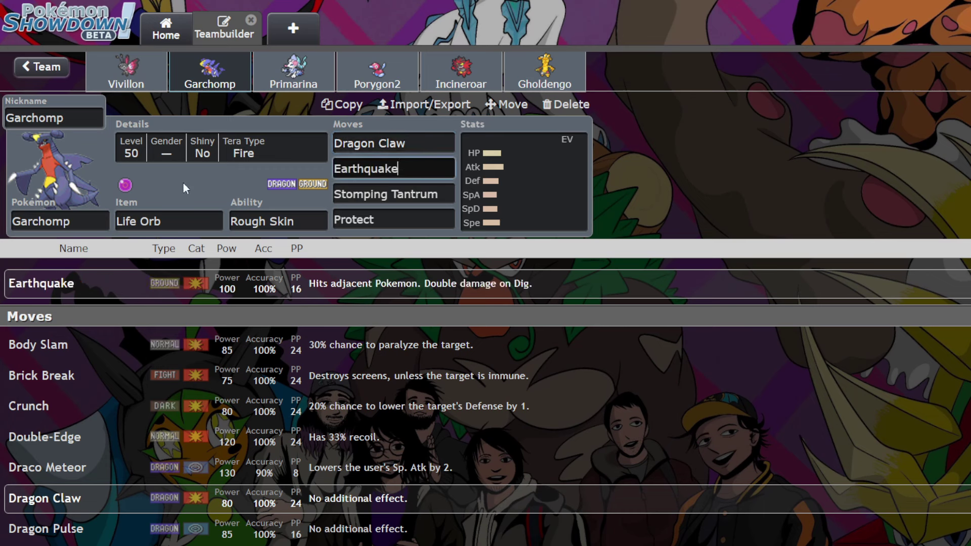
left_click(121, 71)
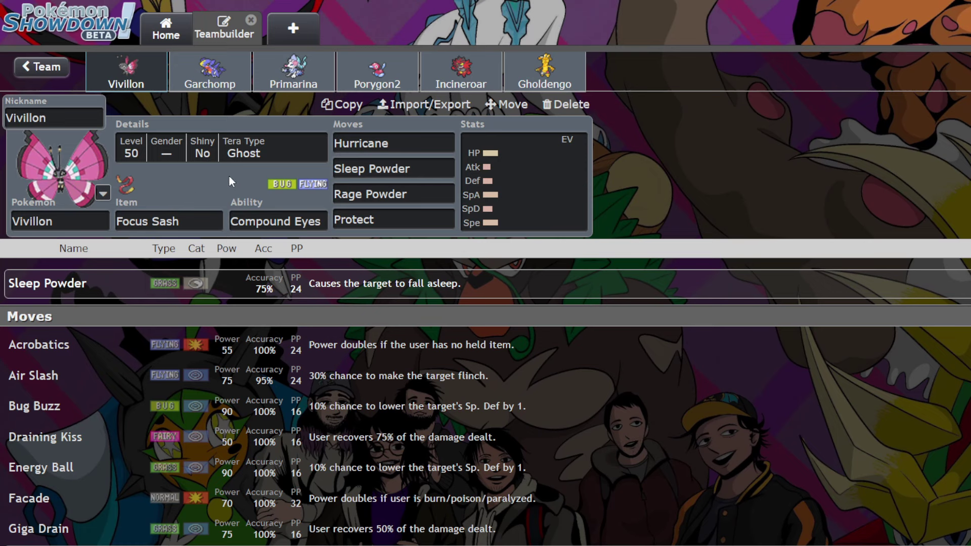
left_click(209, 70)
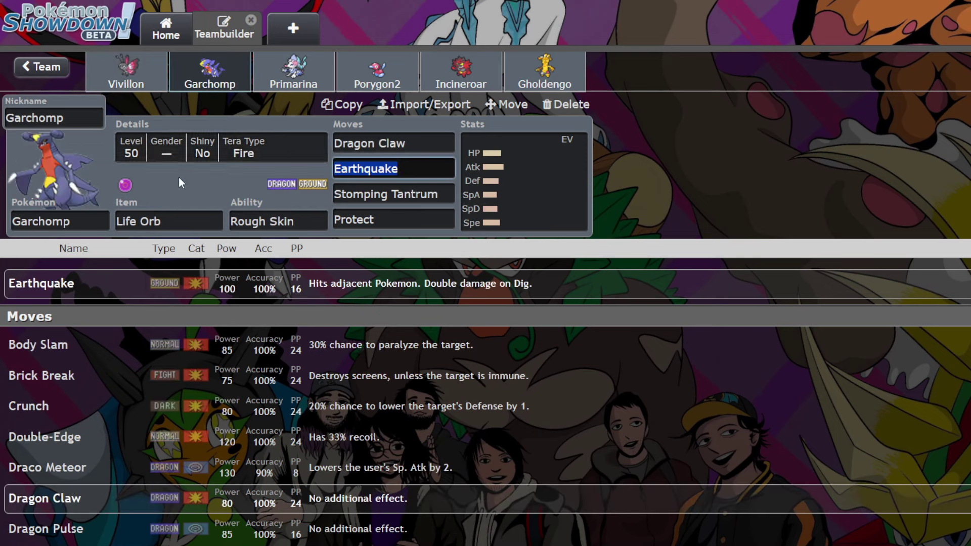
Check Vivillon's Hurricane set and read the description of its Compound Eyes ability.
left_click(151, 81)
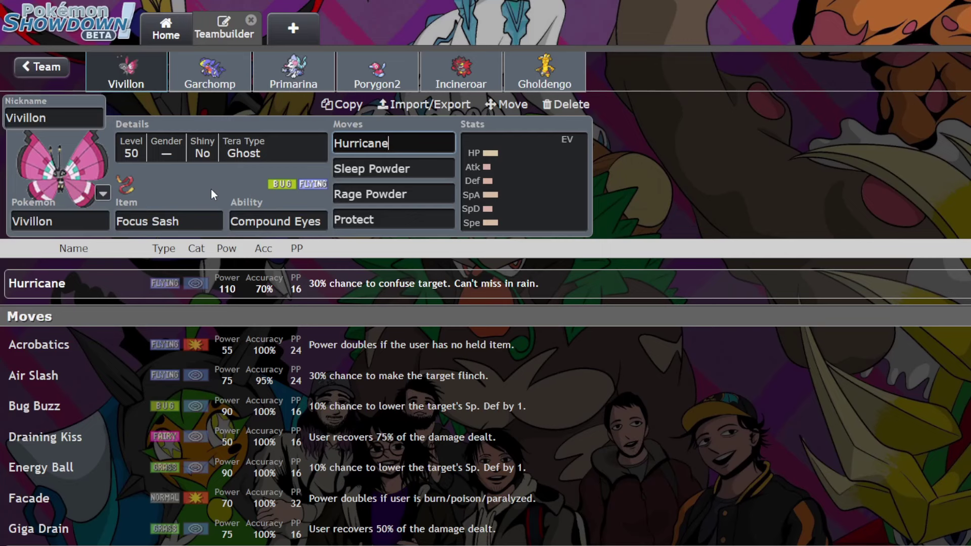
left_click(276, 225)
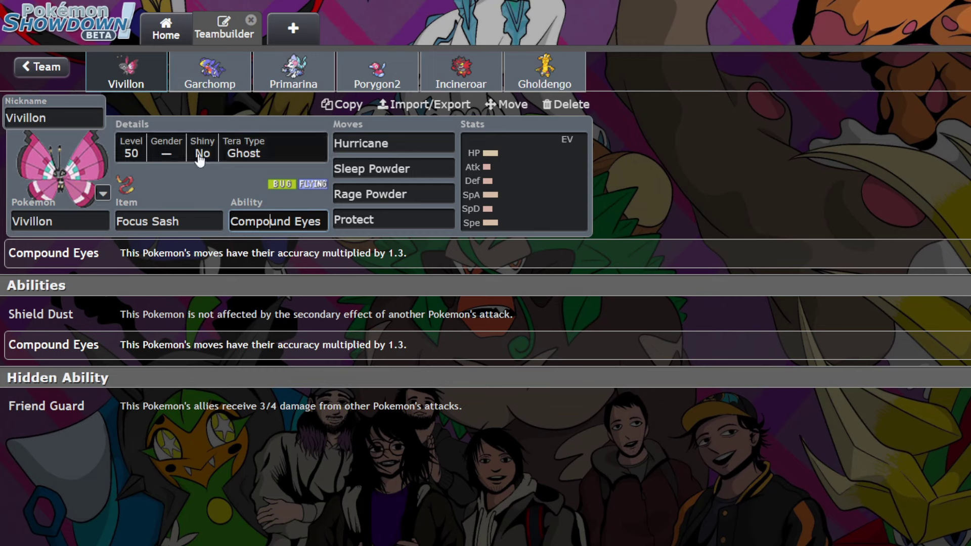
left_click(240, 199)
left_click(255, 222)
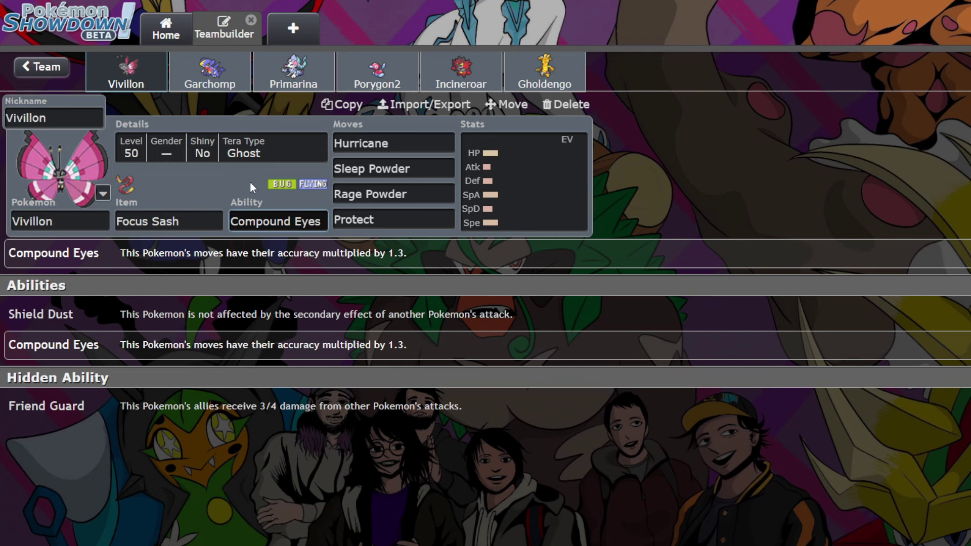
Examine Vivillon's Sleep Powder, Hurricane, Rage Powder and Protect moves and return to Garchomp's set.
left_click(401, 168)
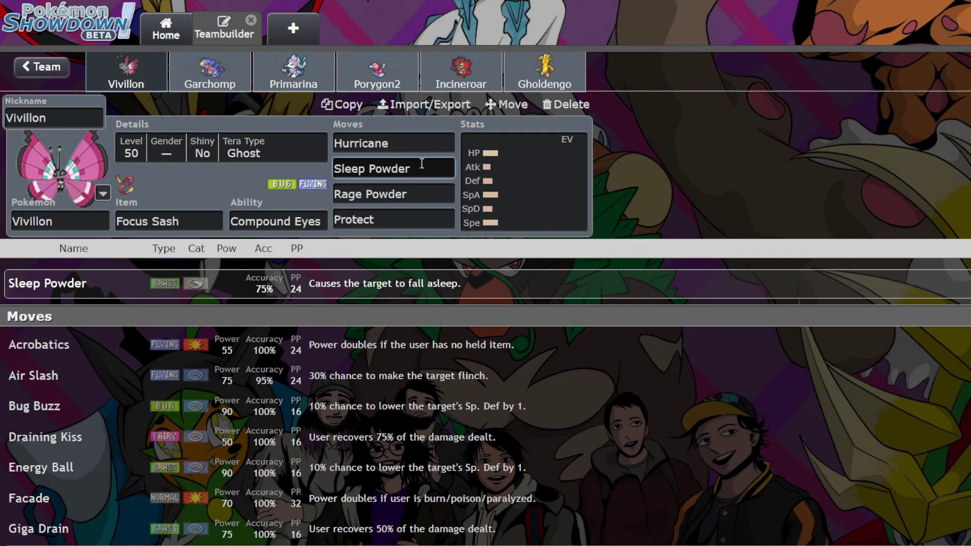
left_click(400, 149)
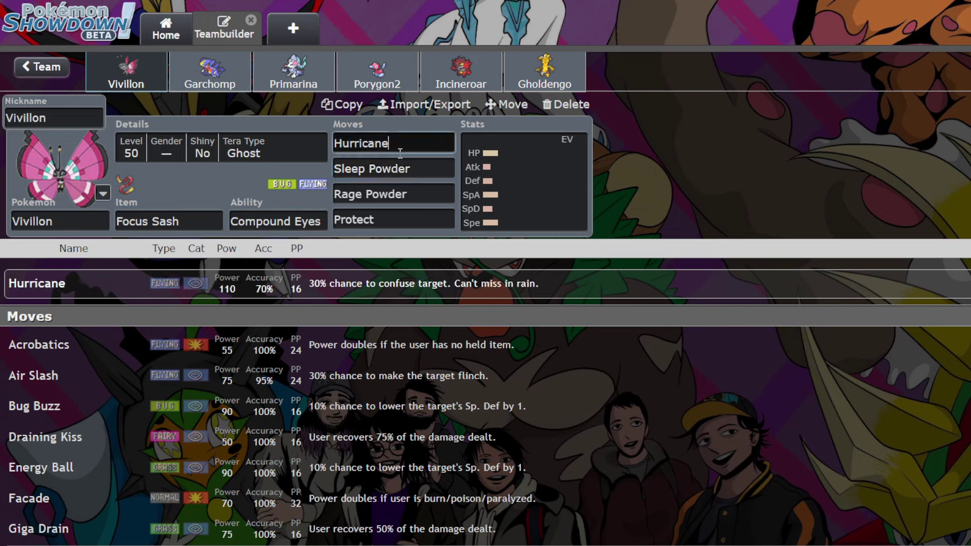
left_click(426, 190)
left_click(380, 221)
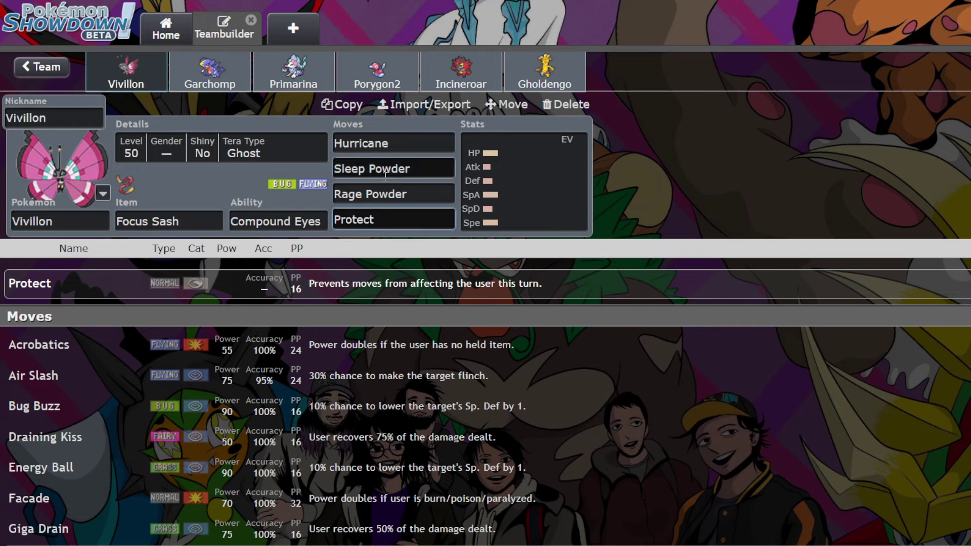
left_click(225, 178)
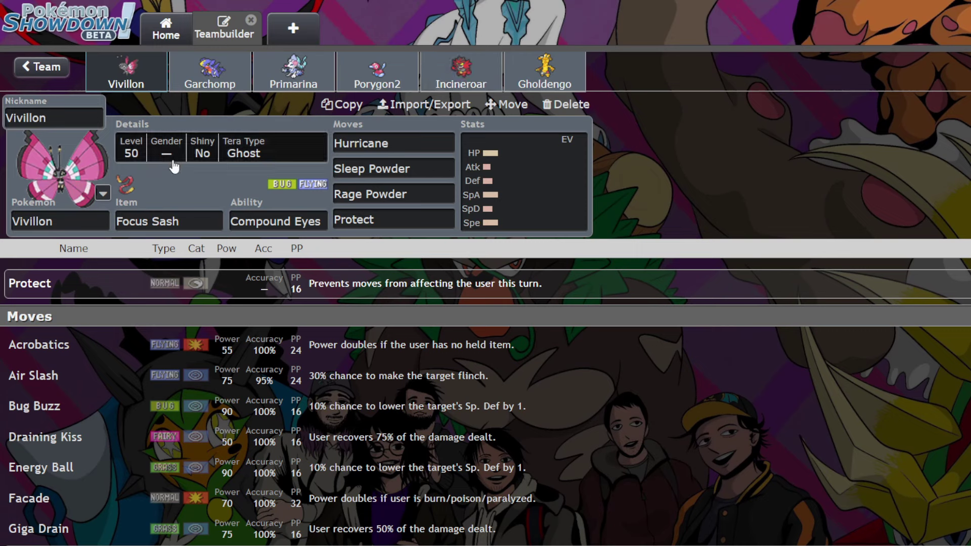
left_click(218, 78)
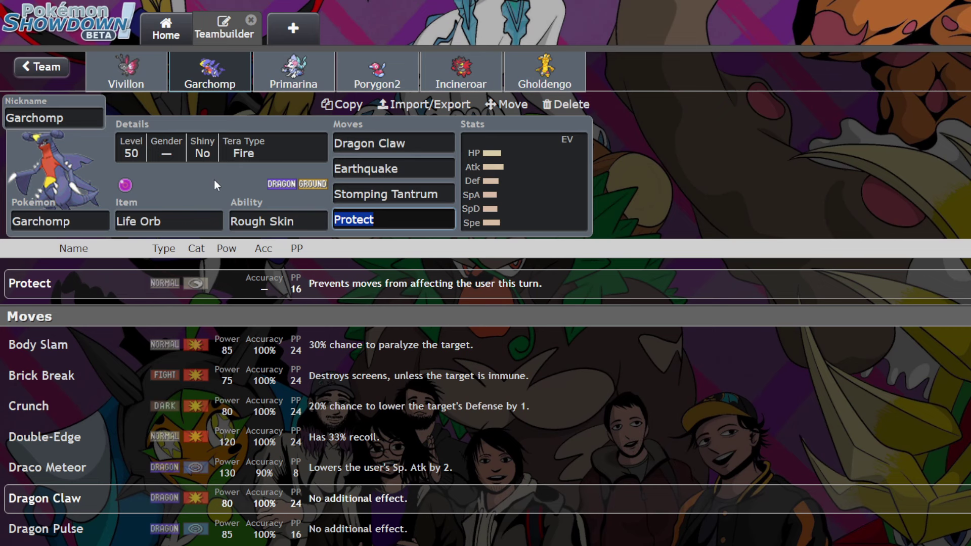
Review Vivillon's Compound Eyes set with Focus Sash and compare it with Garchomp's Life Orb set.
left_click(141, 80)
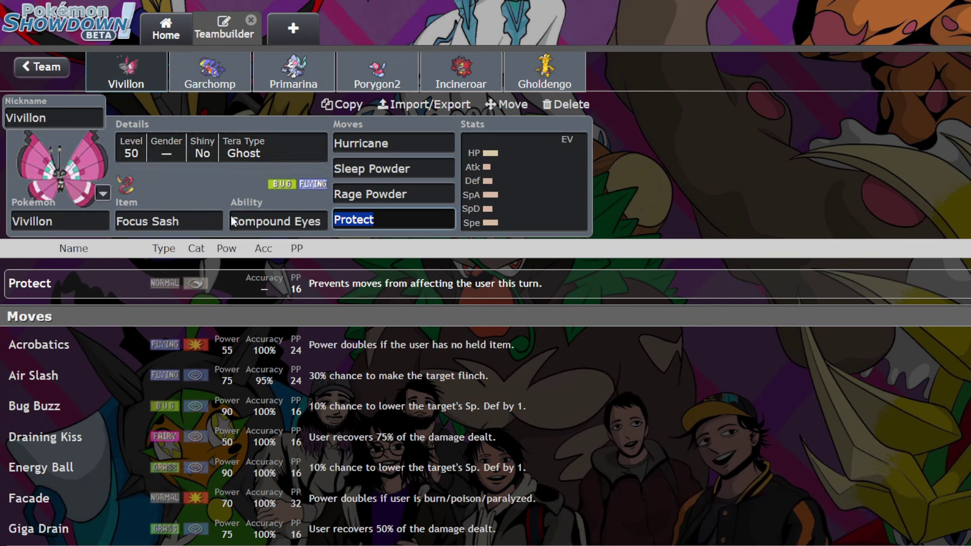
left_click_drag(267, 185, 249, 201)
left_click(249, 201)
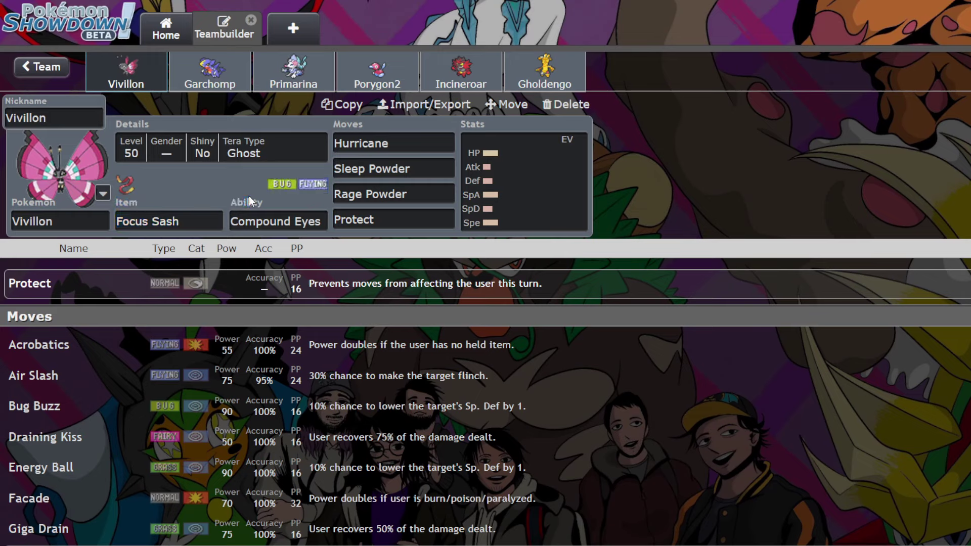
left_click(230, 74)
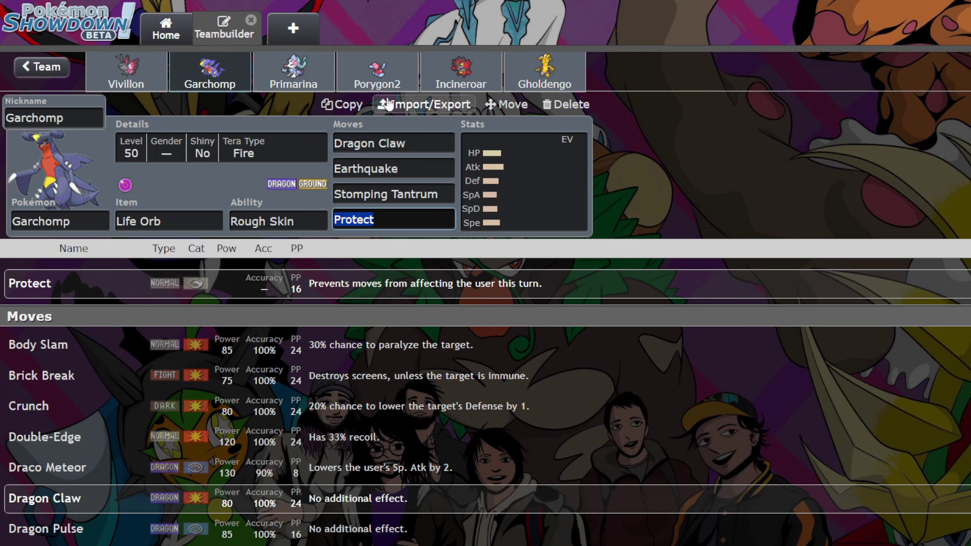
Review the sets of Porygon2, Incineroar and Gholdengo, comparing their moves, items and Tera types.
left_click(379, 76)
left_click(453, 83)
left_click(379, 85)
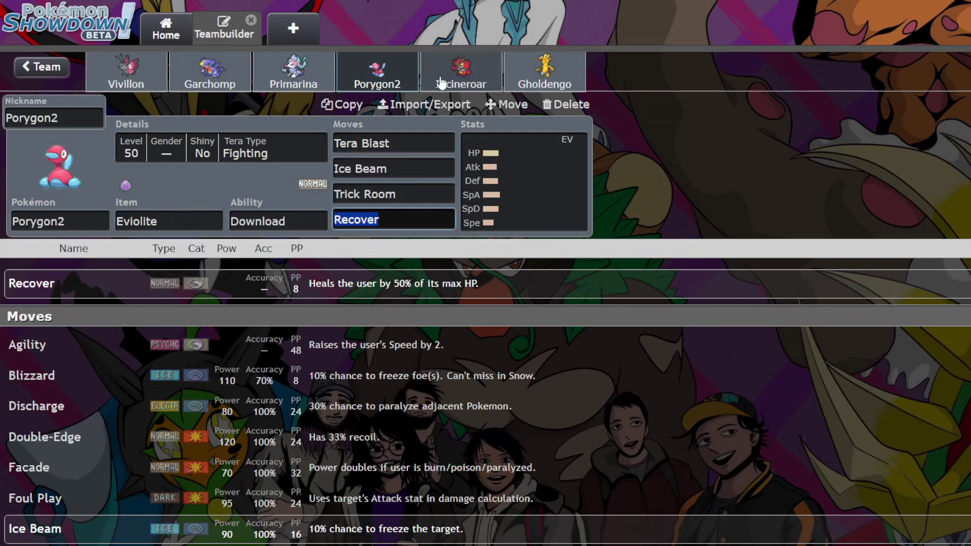
left_click(461, 79)
left_click(544, 75)
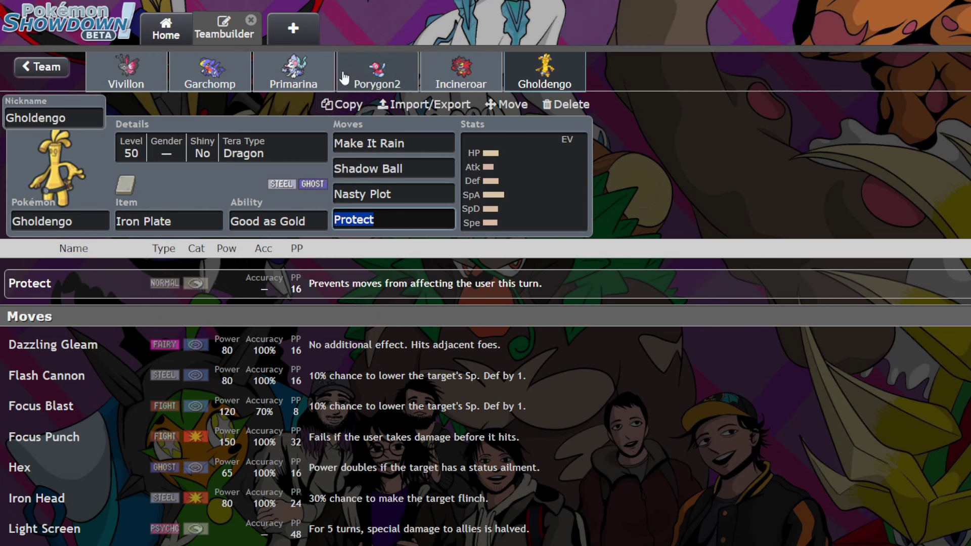
left_click(361, 75)
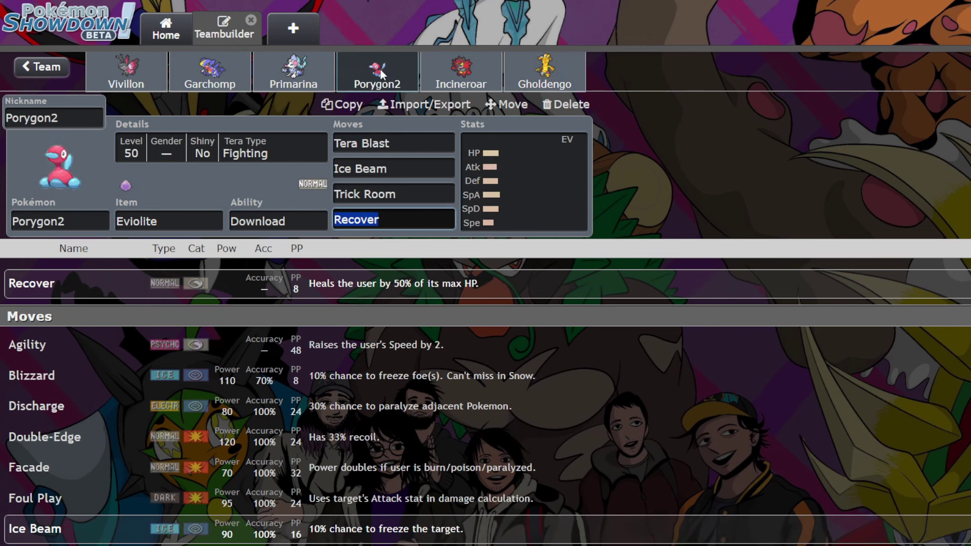
left_click(458, 71)
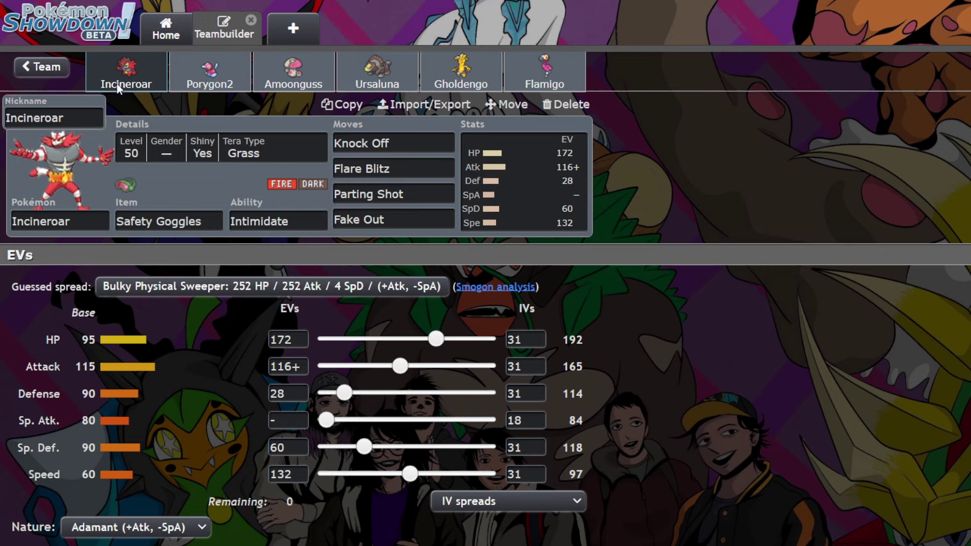
Compare the sets and EV spreads of Incineroar, Porygon2, Amoonguss and Gholdengo on the team with Ursaluna and Flamigo.
left_click(275, 81)
left_click(205, 79)
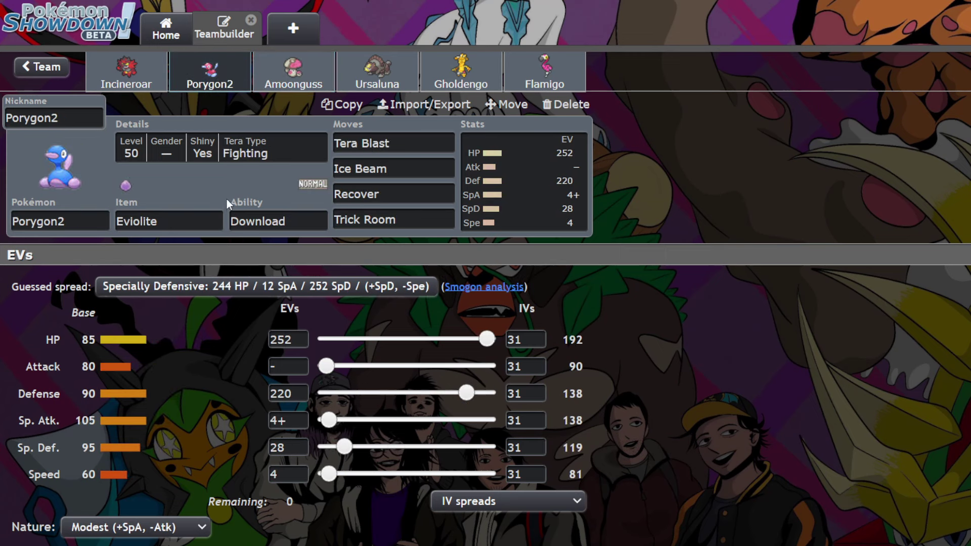
left_click(458, 70)
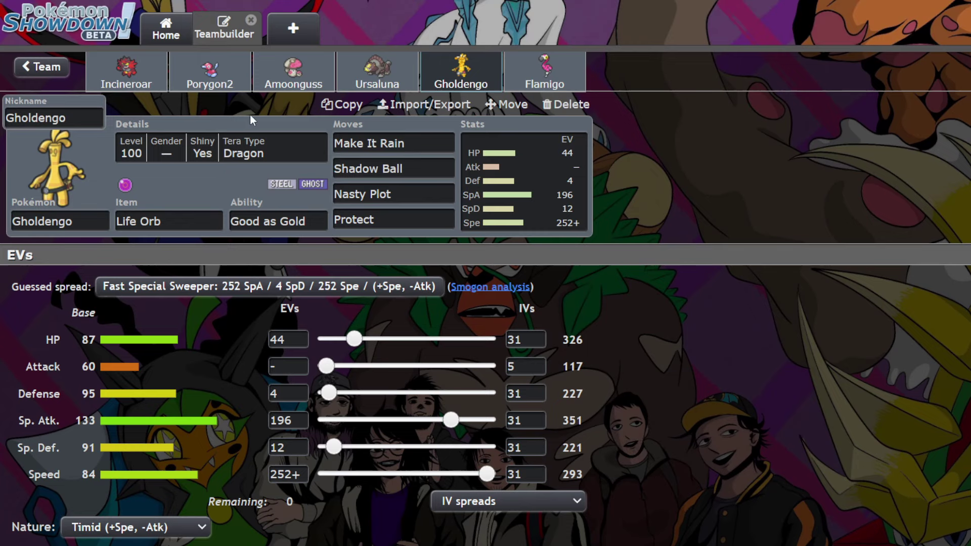
left_click(205, 80)
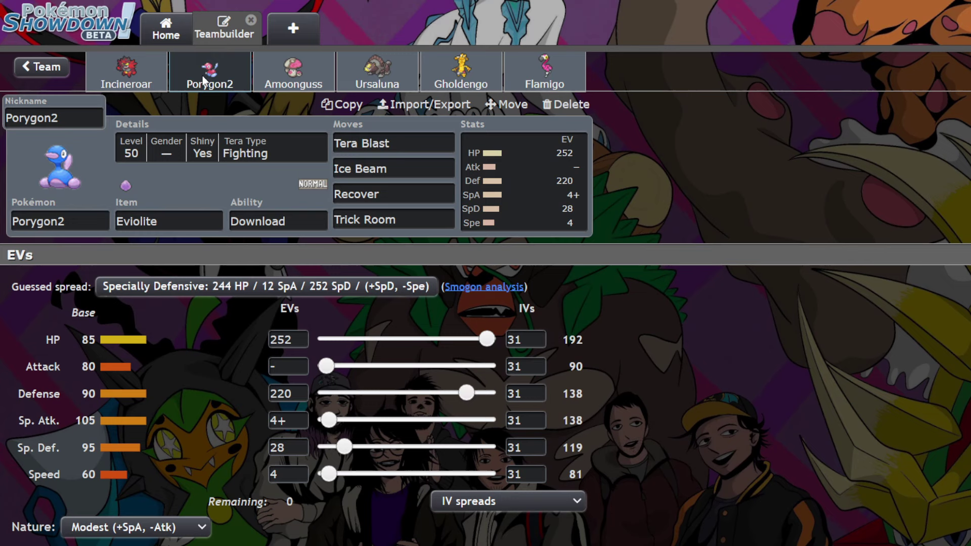
left_click(127, 76)
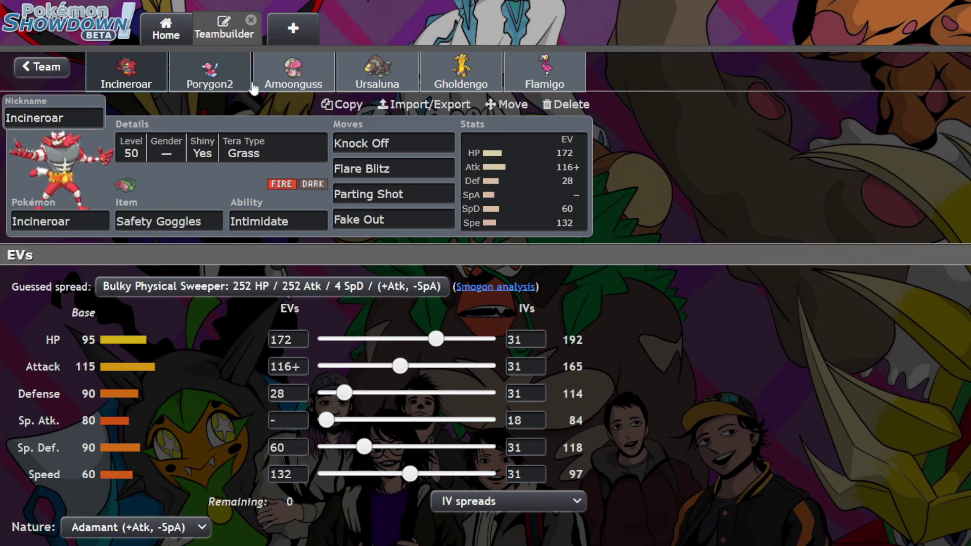
left_click(273, 87)
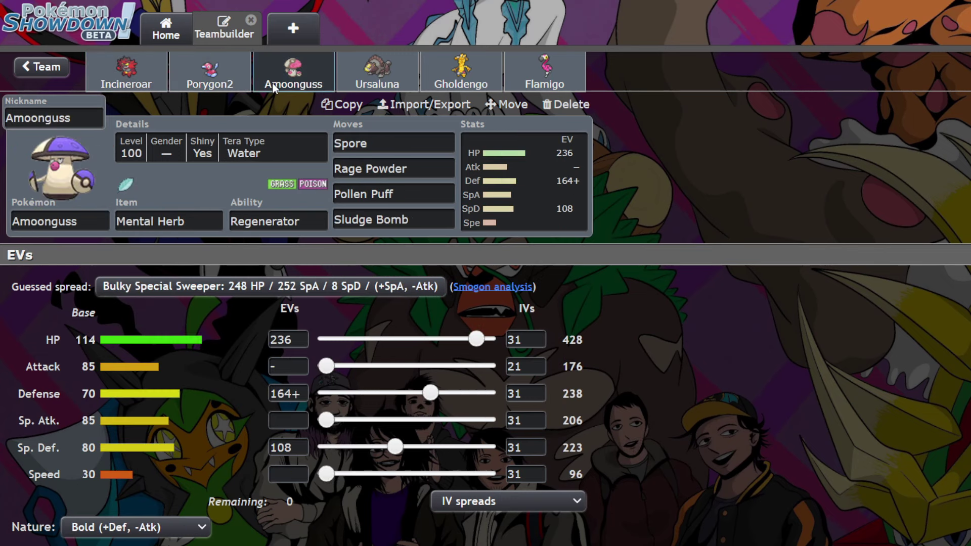
left_click(219, 87)
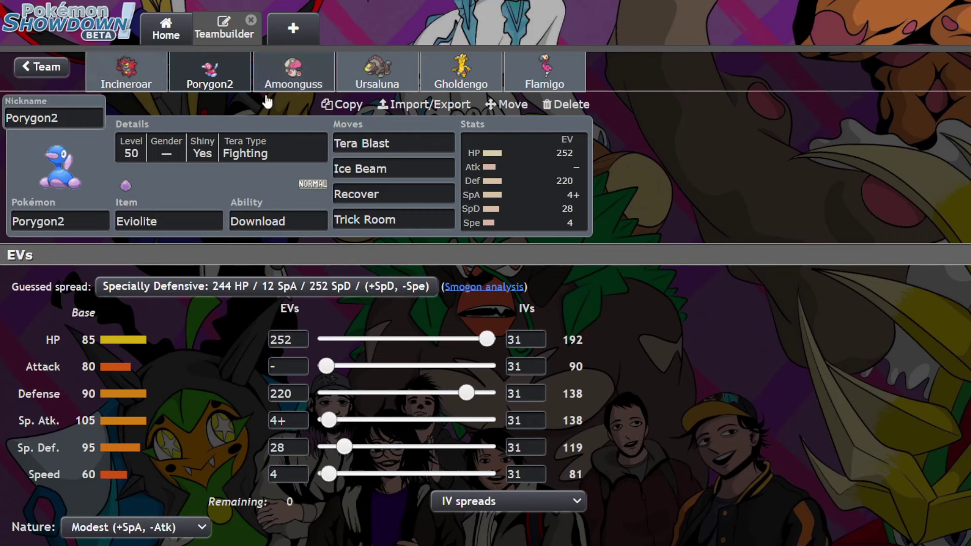
Review the sets of Ursaluna, Gholdengo and Flamigo, and read the description of Flamigo's Scrappy ability.
left_click(389, 86)
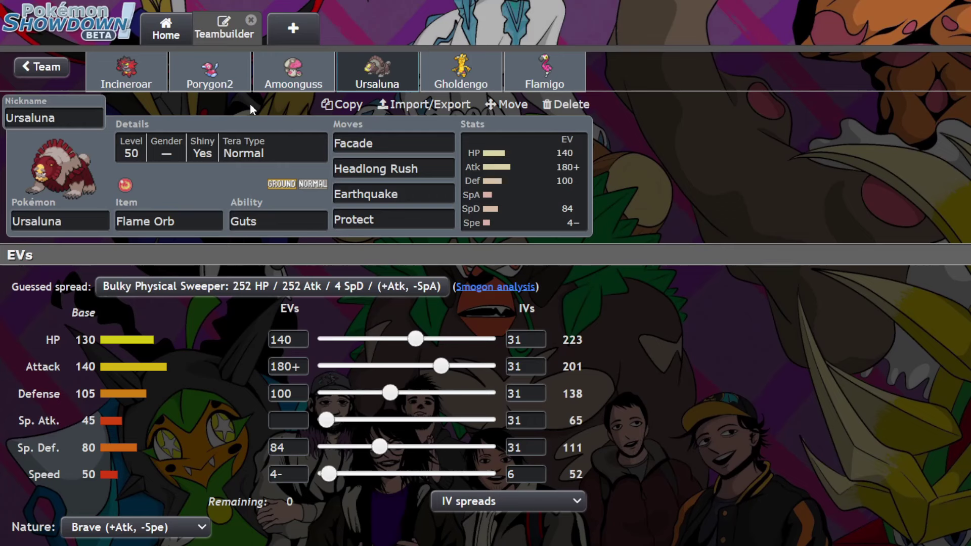
left_click(472, 85)
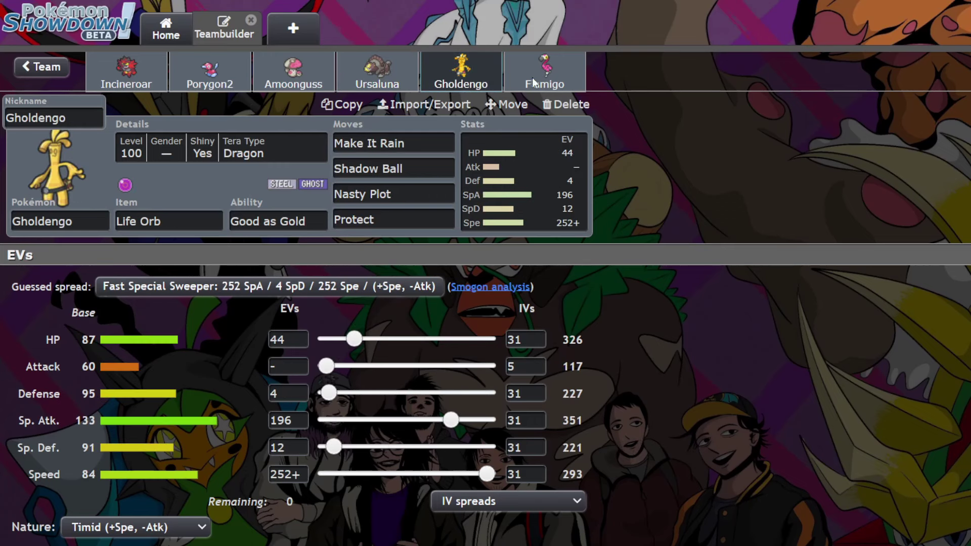
left_click(545, 76)
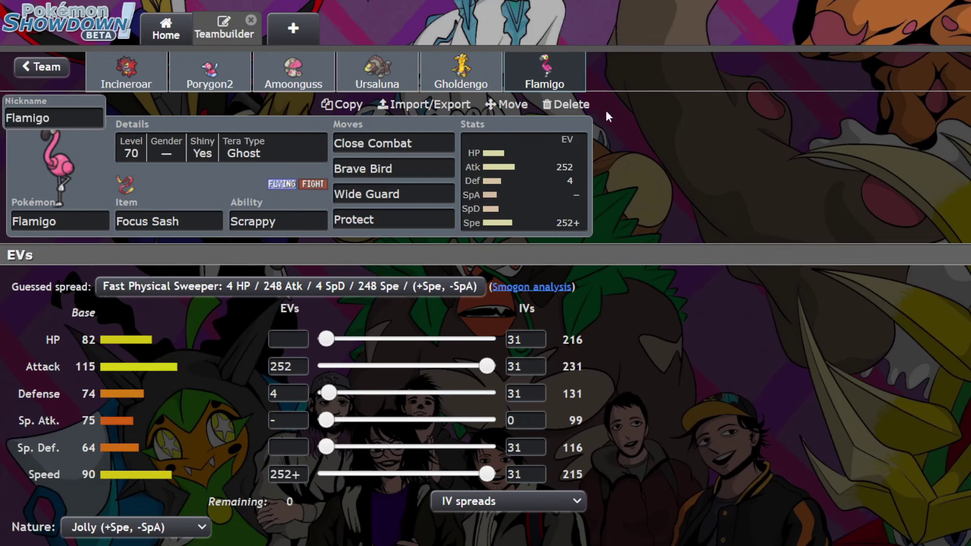
left_click(264, 223)
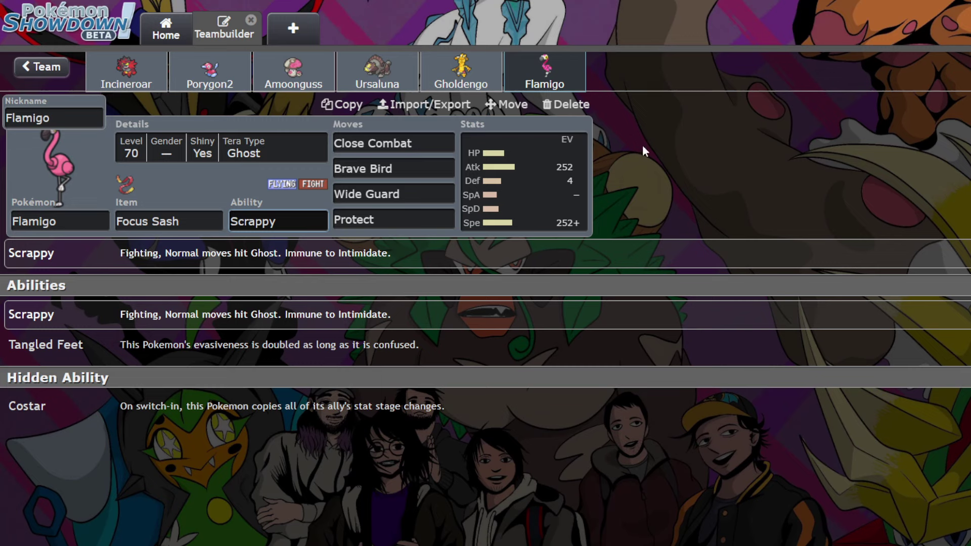
left_click(739, 166)
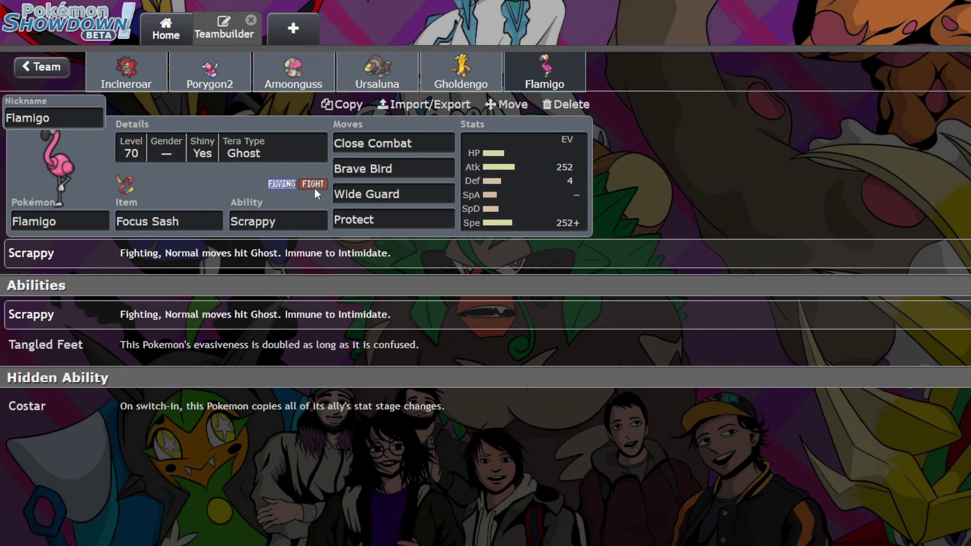
left_click(298, 221)
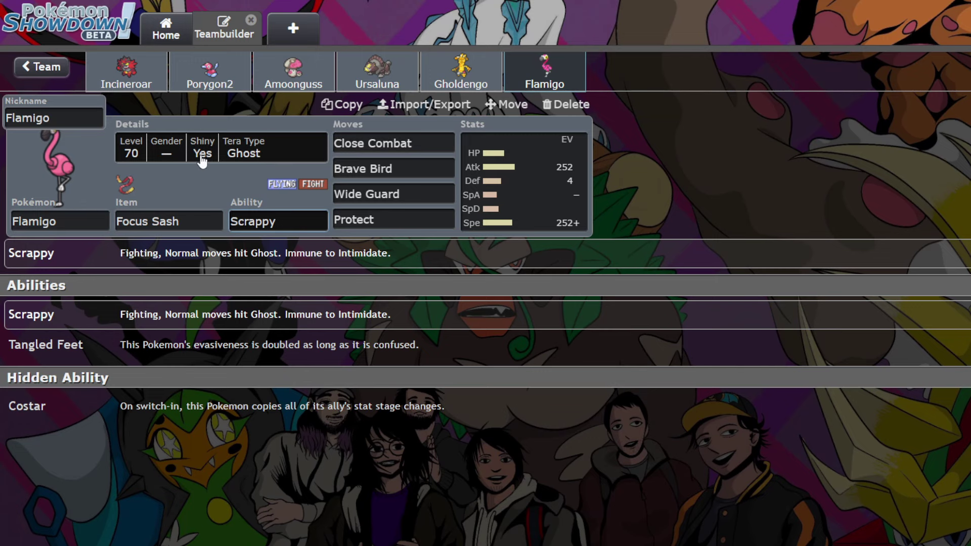
Examine the details of Flamigo's Close Combat, Brave Bird, Wide Guard and Protect moves.
left_click(439, 144)
left_click(398, 169)
left_click(413, 192)
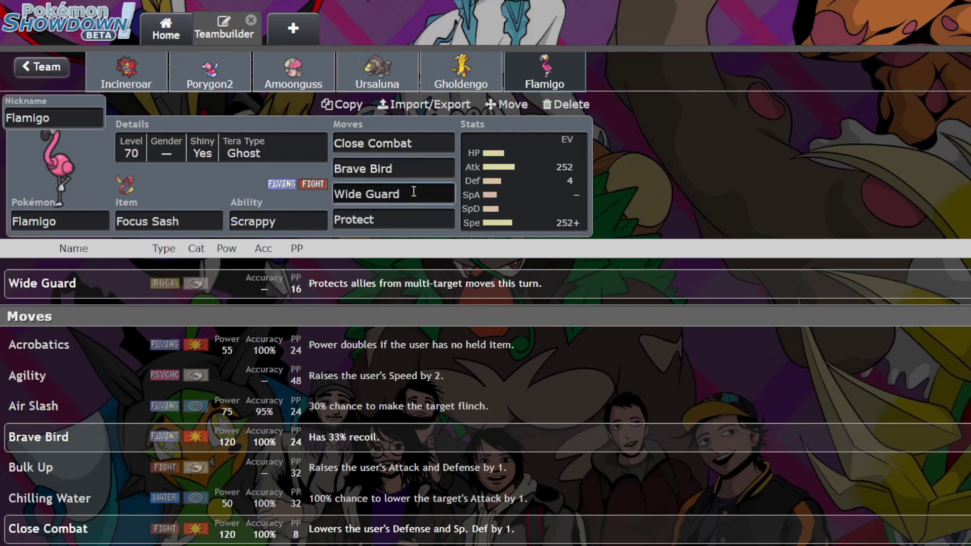
left_click(390, 218)
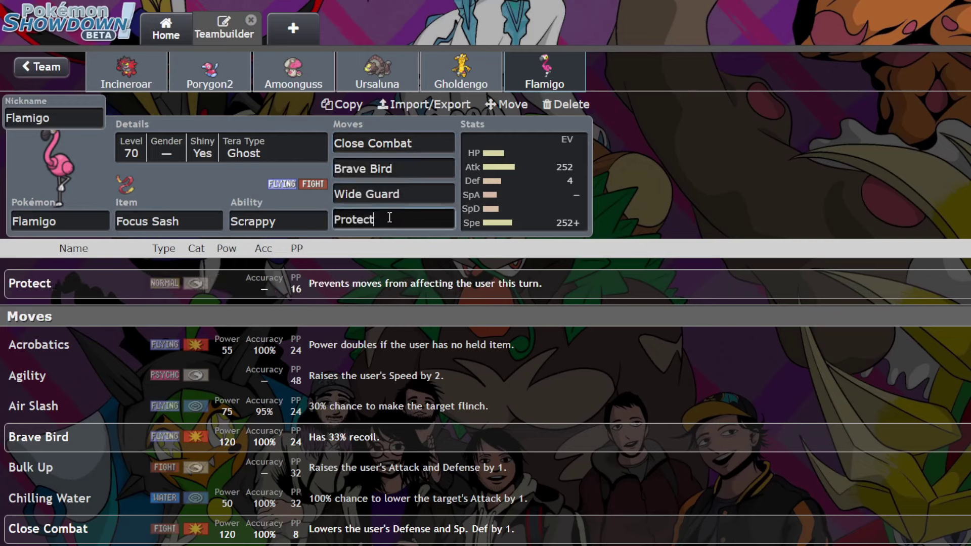
left_click(406, 198)
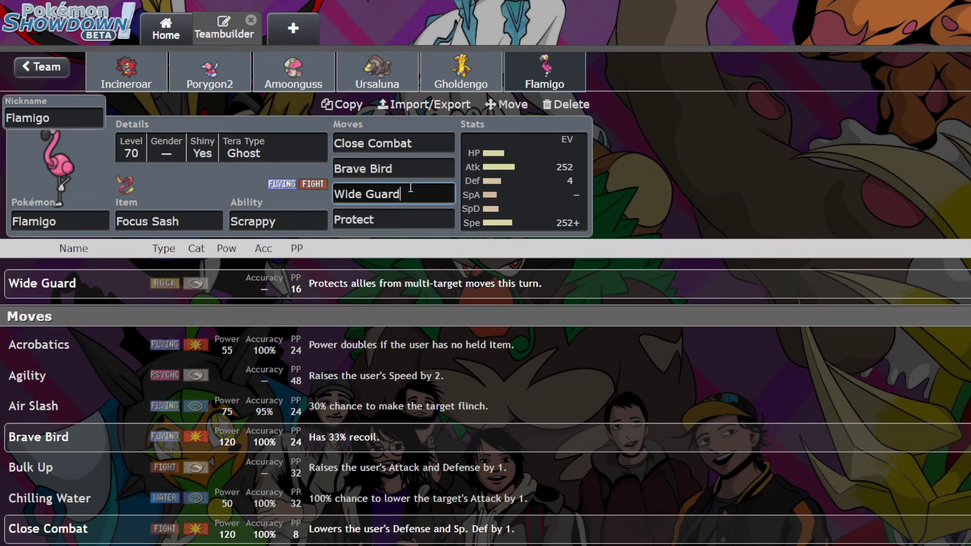
Search for a move matching "tai" in place of Flamigo's Wide Guard, and restore Wide Guard in that slot.
left_click_drag(411, 187, 230, 209)
type("tai")
key("BackSpace")
key("BackSpace")
key("BackSpace")
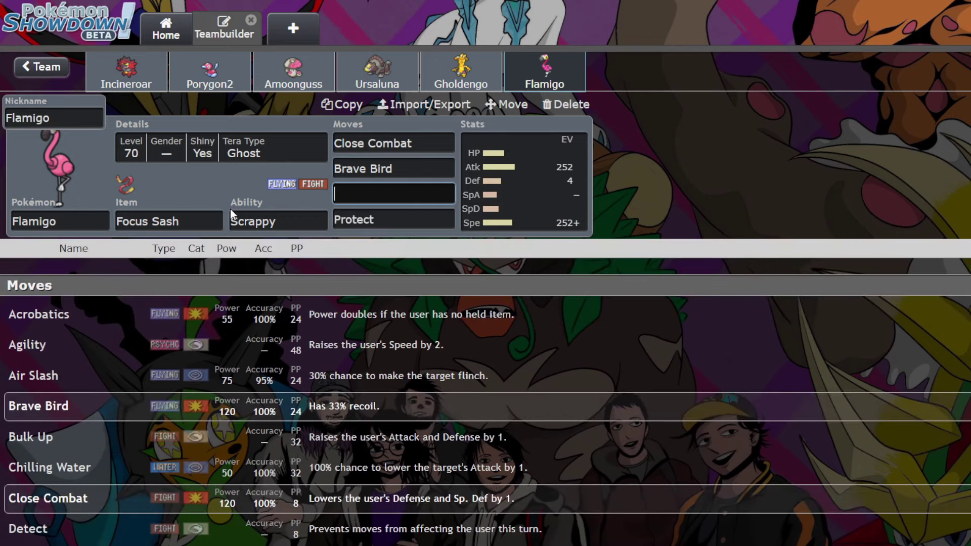
type("wide")
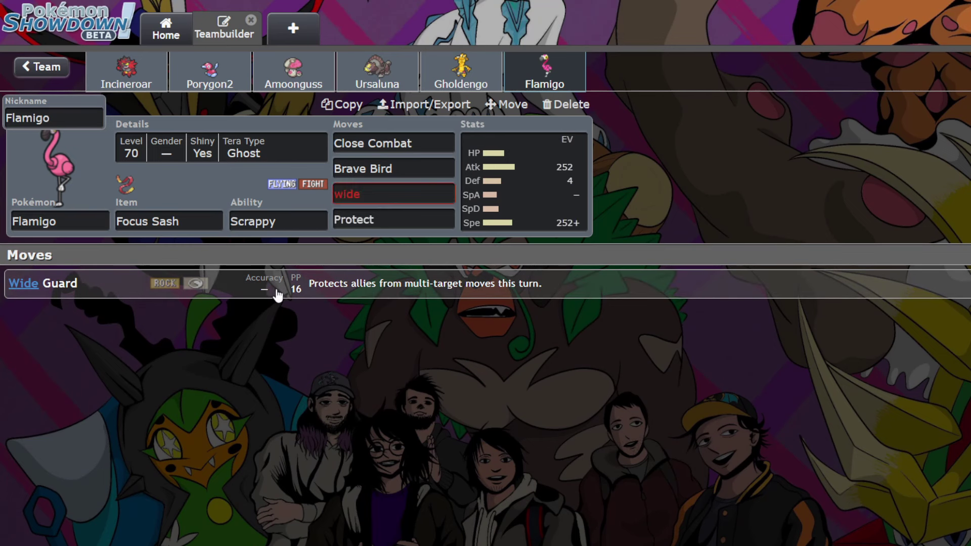
key("Return")
left_click(709, 162)
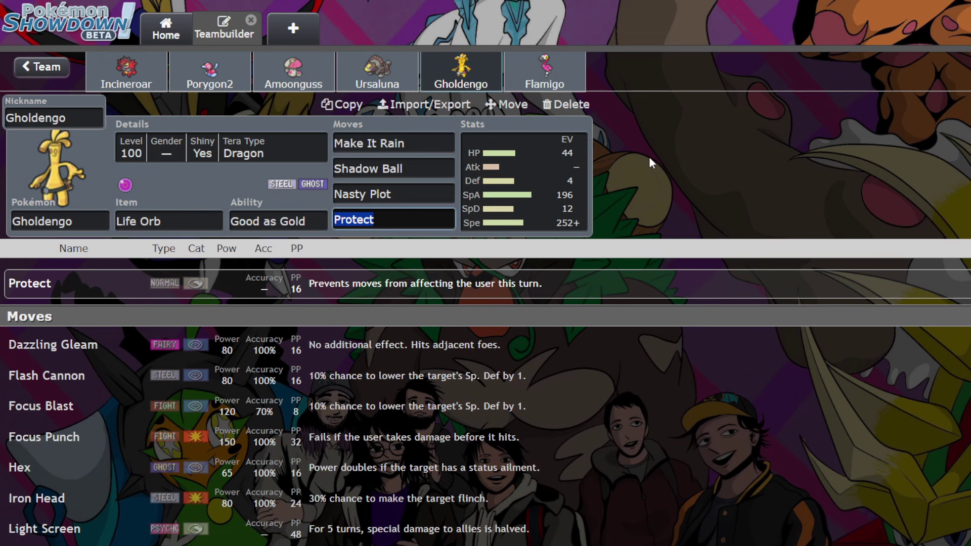
Read the description of Gholdengo's Life Orb and review its EV spread and nature.
left_click(179, 221)
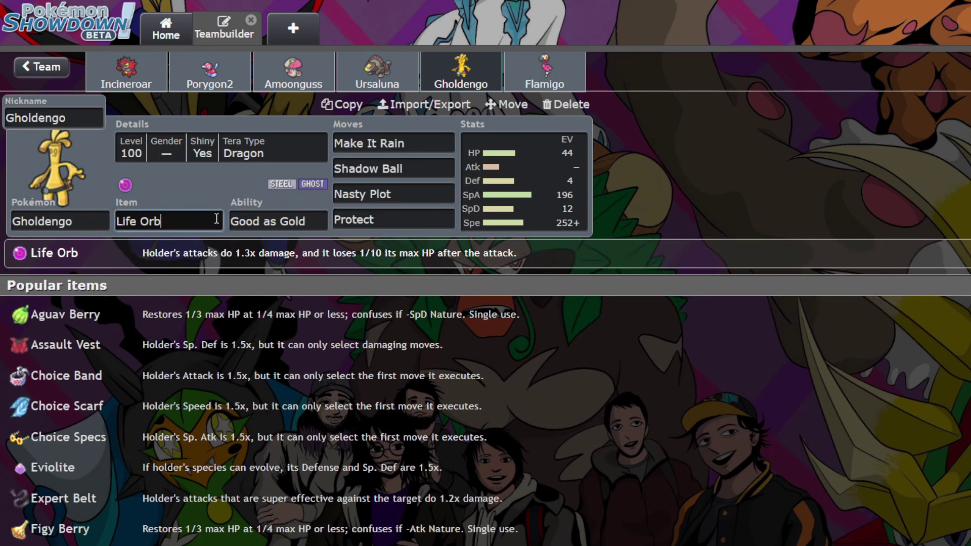
key("Return")
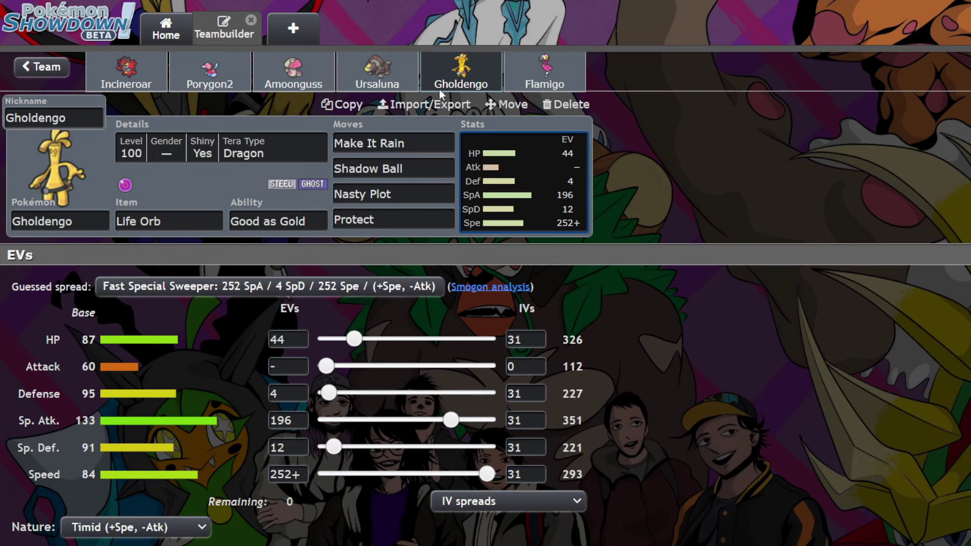
left_click(678, 134)
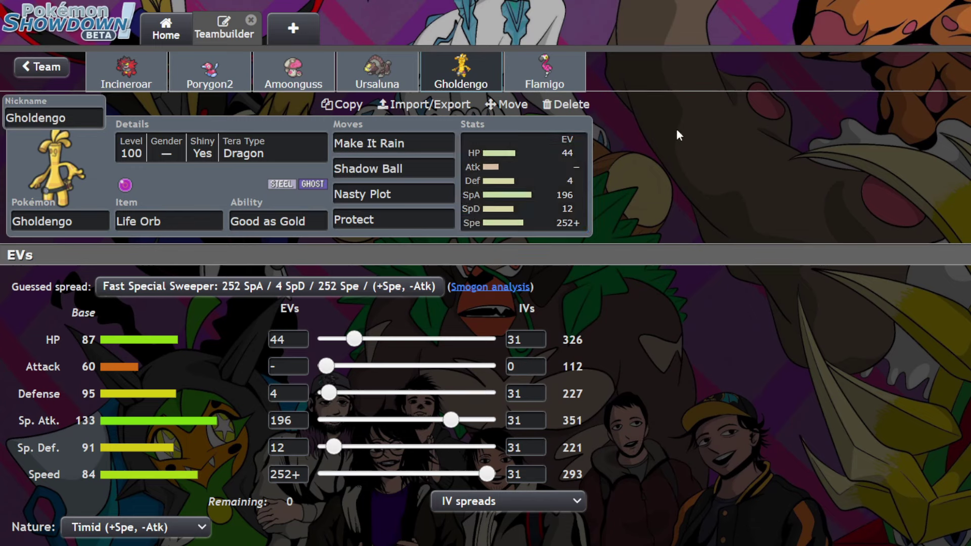